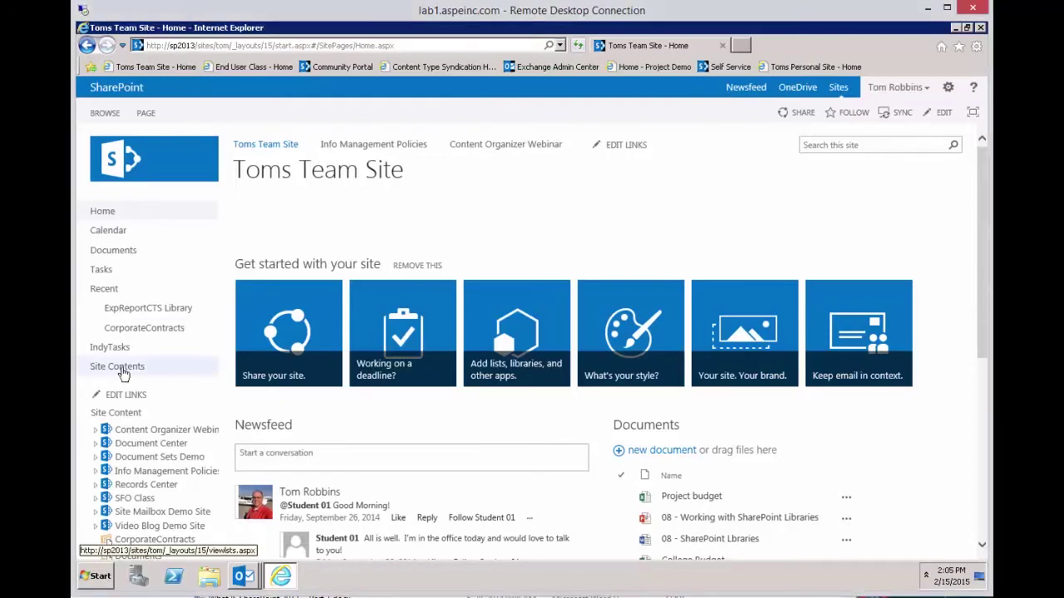
- Open the new subsite form from Site Contents
click(123, 374)
scroll(303, 343, down, 3)
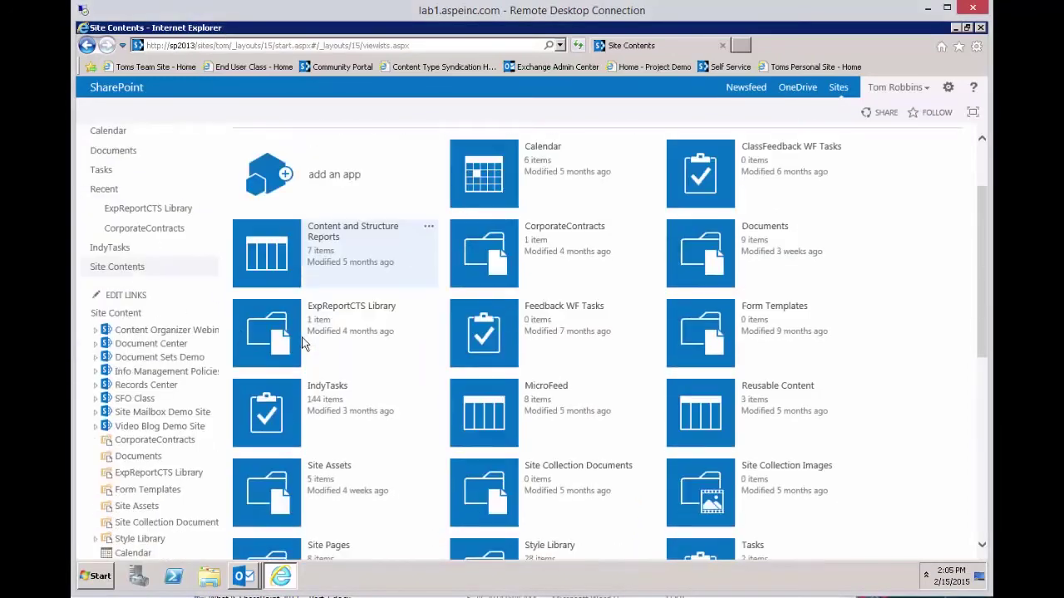
scroll(302, 343, down, 2)
scroll(303, 344, down, 3)
scroll(303, 344, down, 1)
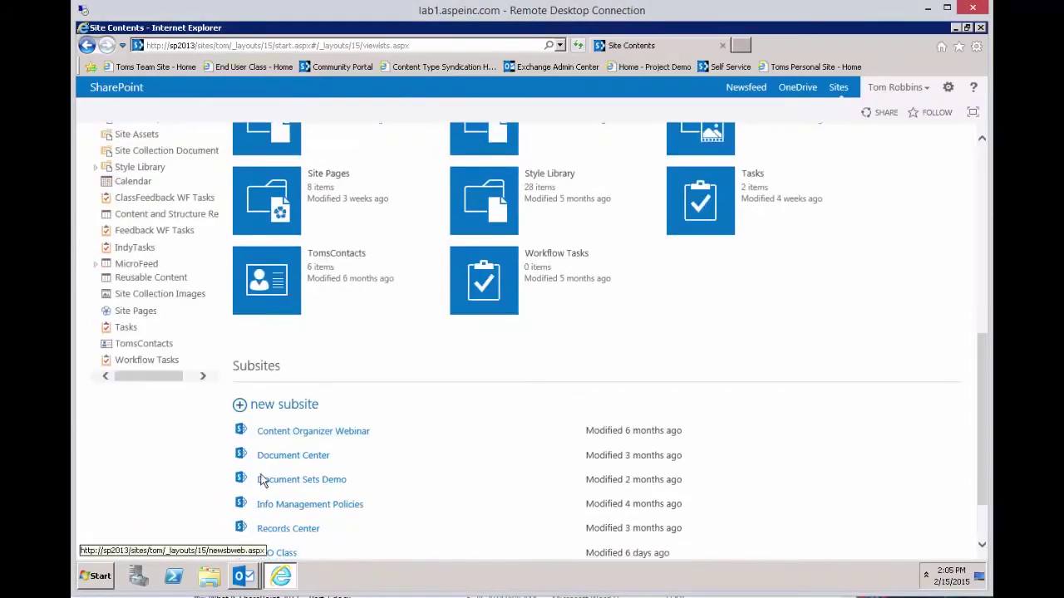
click(299, 414)
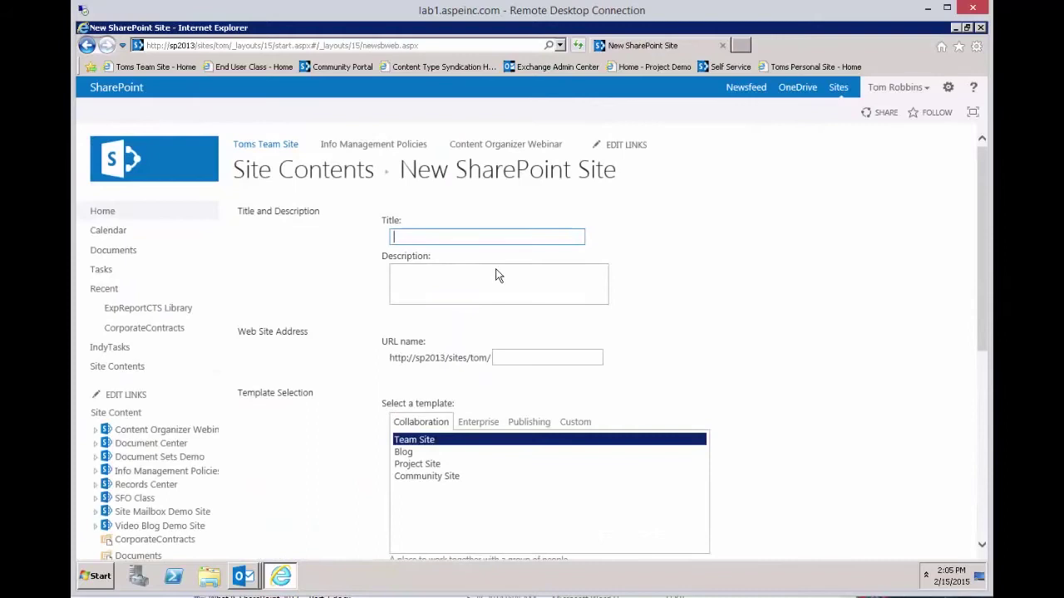
- Enter title 'Facility Relocation Blog', the weekly-status description, URL 'reloblog' and the Blog template
text(Faci)
text(lity Re)
text(location Blo)
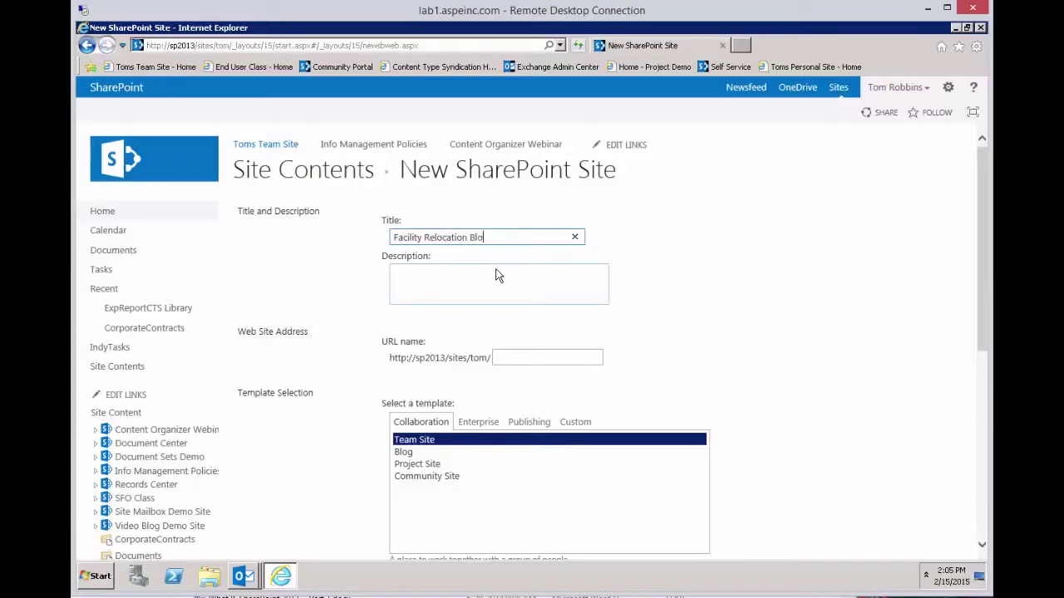
text(g)
click(474, 270)
text(Wee)
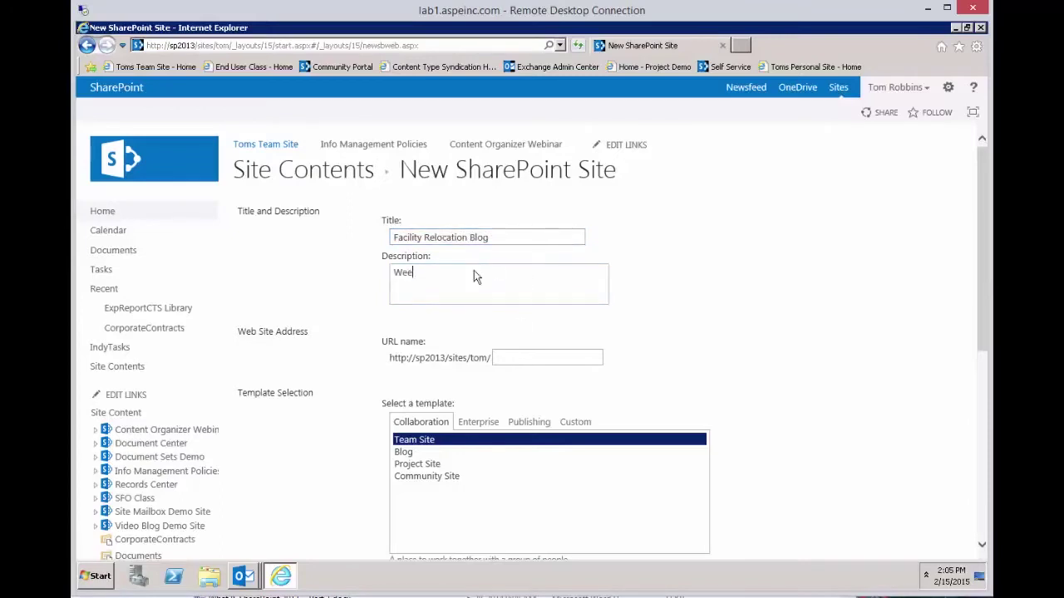
text(kly posts abou)
text(t the status of our r)
text(elocation projec)
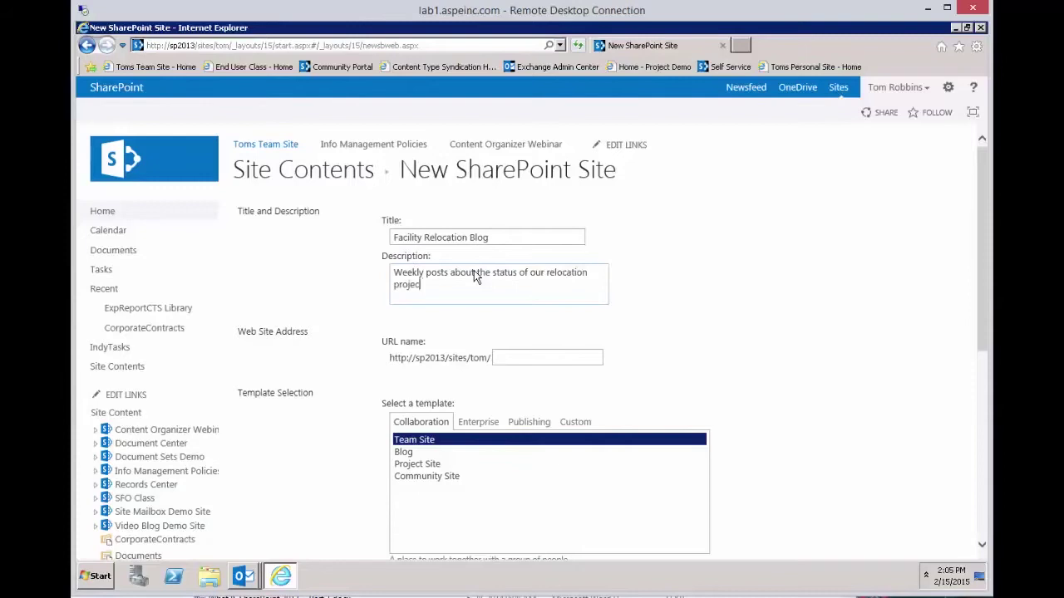
text(t)
click(520, 357)
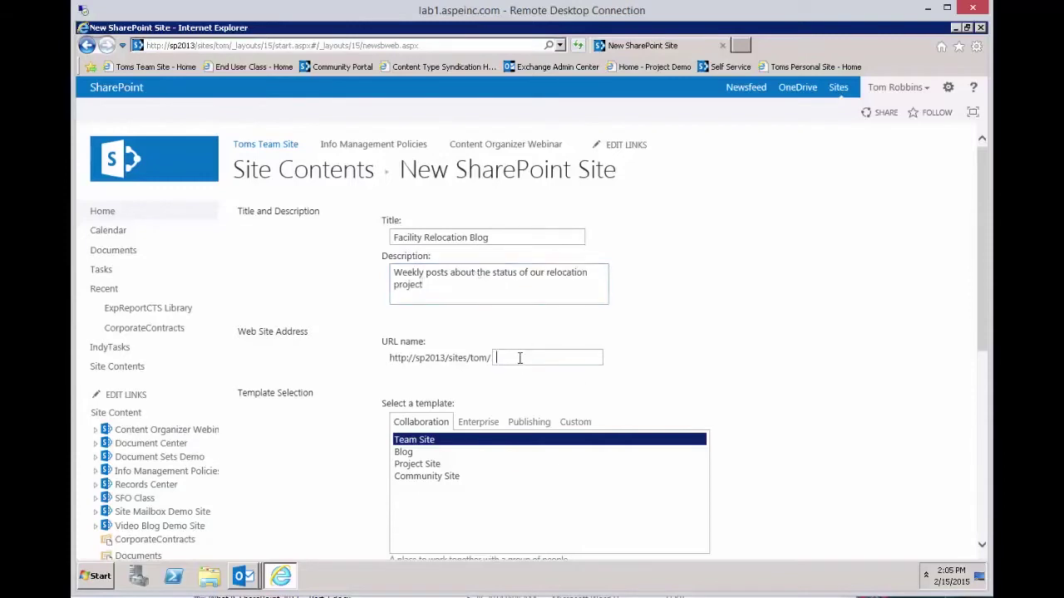
text(relo)
text(blog)
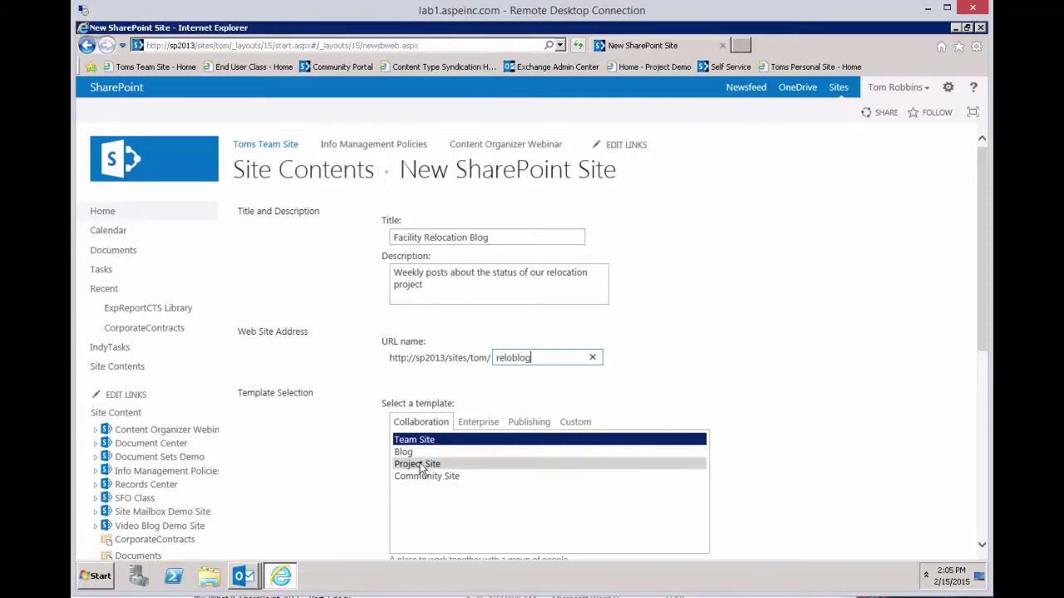
click(411, 453)
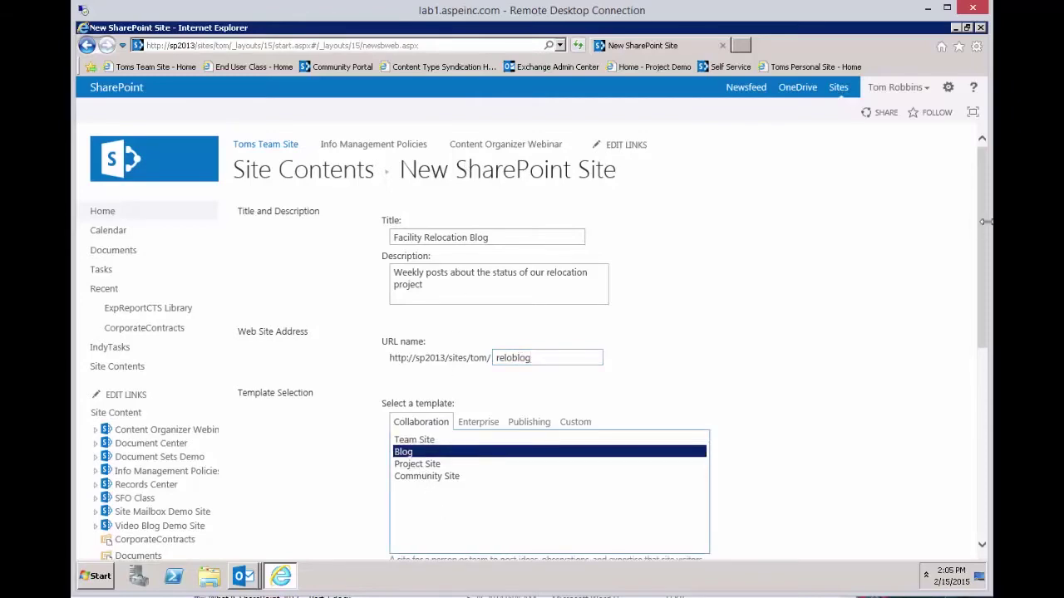
drag(983, 226, 980, 454)
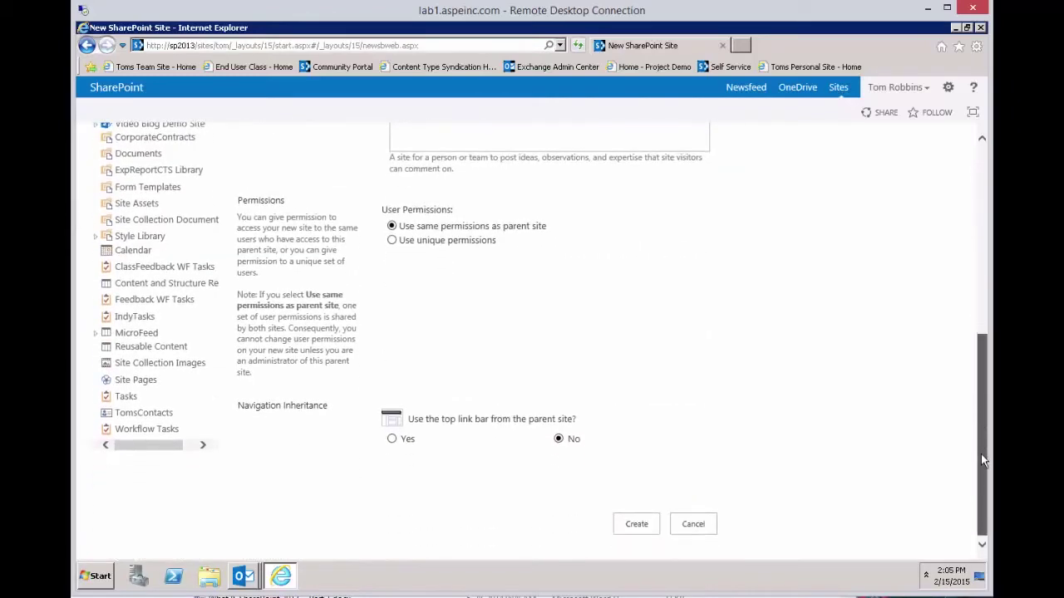
- Create the Facility Relocation Blog subsite and go to its Site contents
click(638, 524)
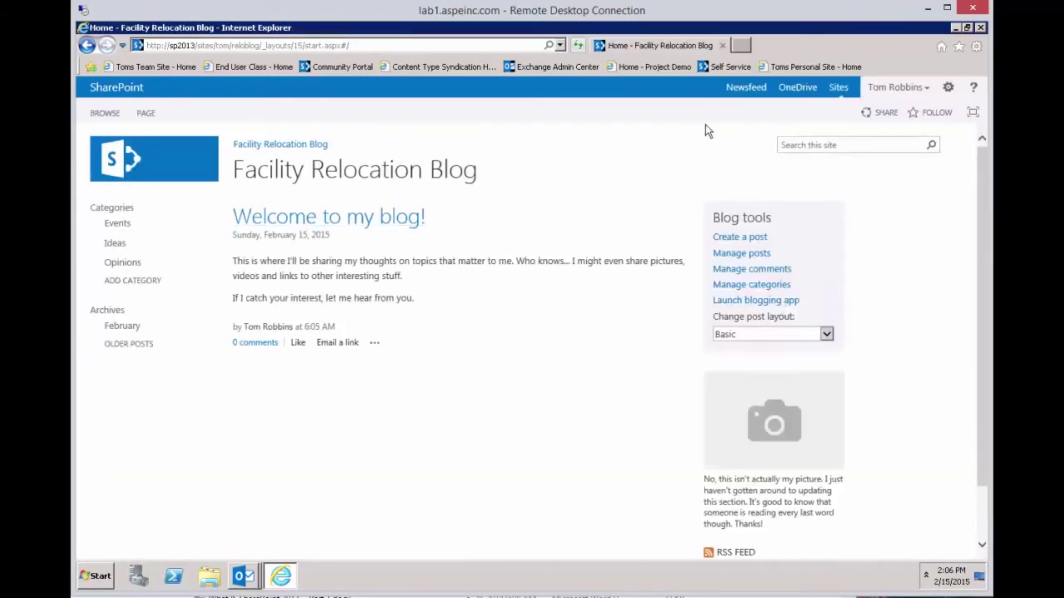
click(949, 90)
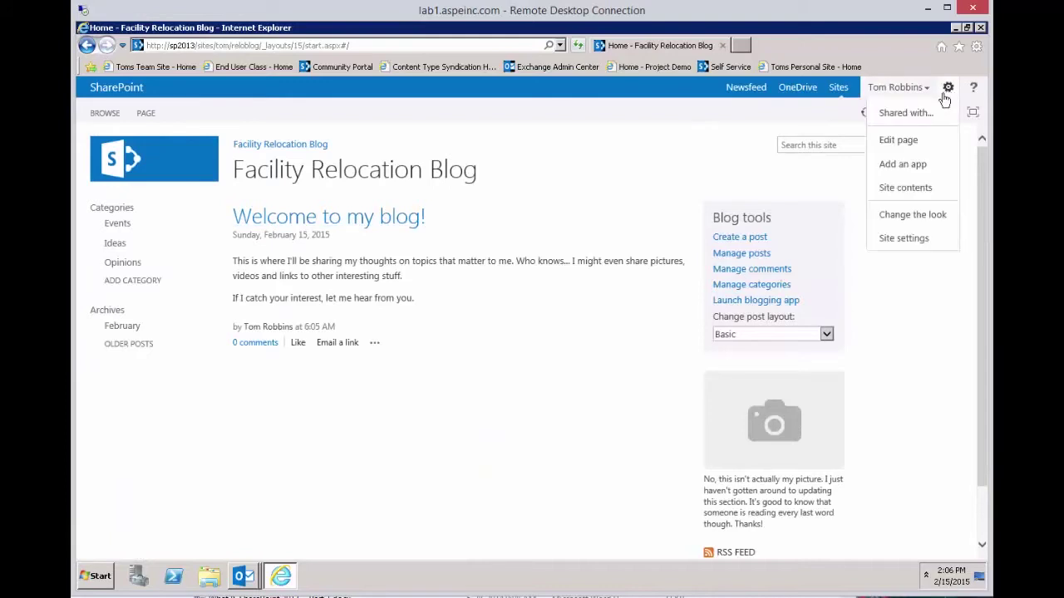
click(922, 186)
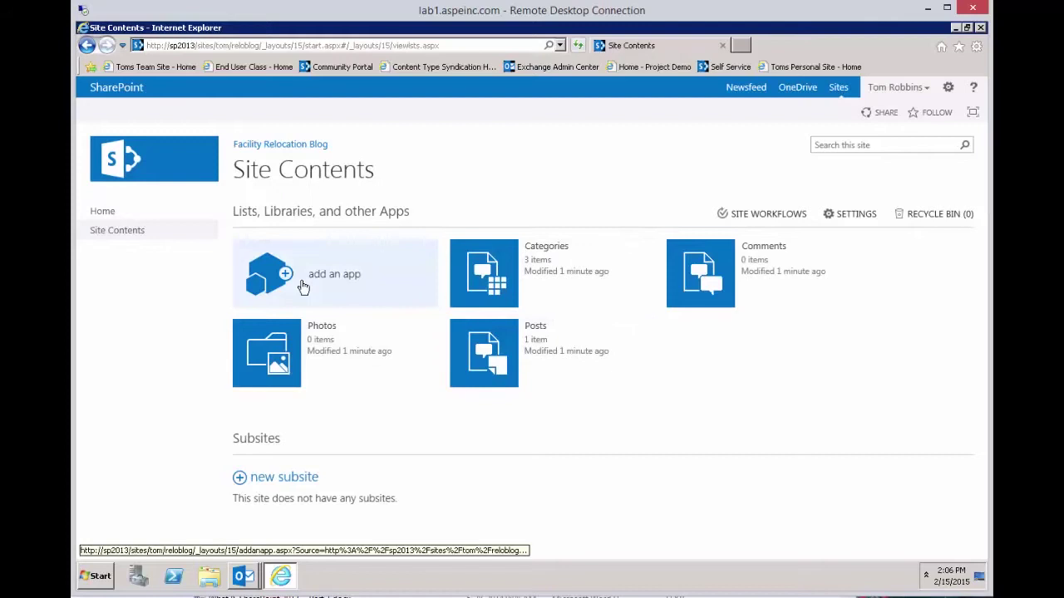
- Upload the junuh picture to the Photos library and save its properties
click(270, 361)
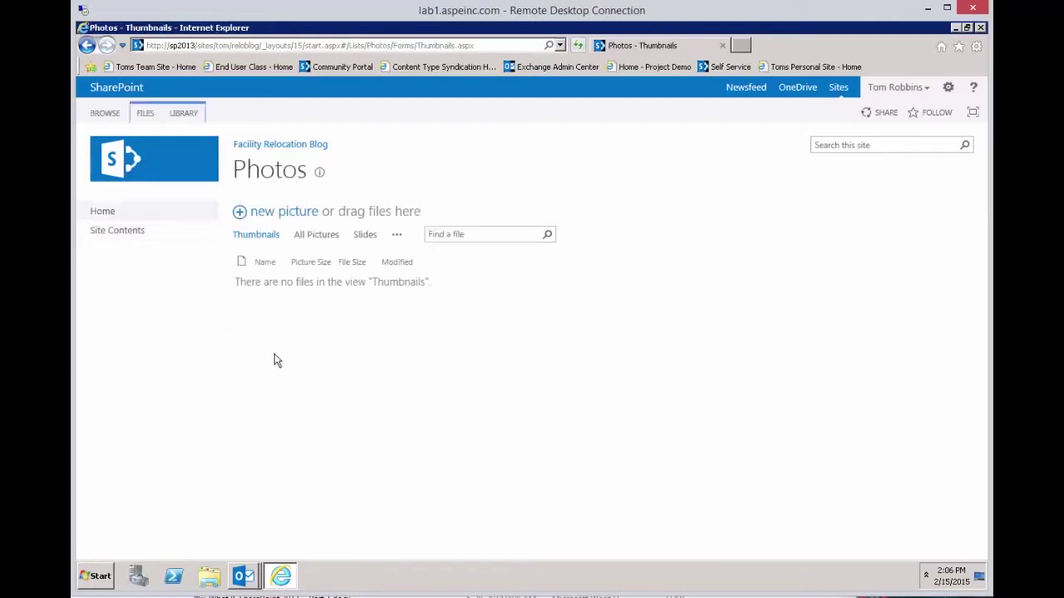
click(299, 215)
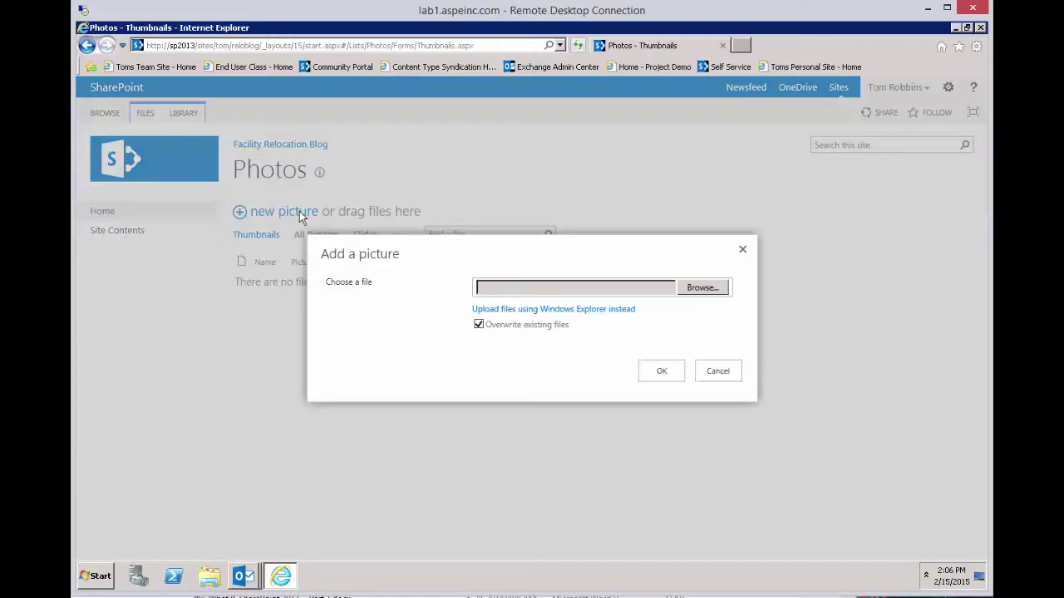
click(703, 288)
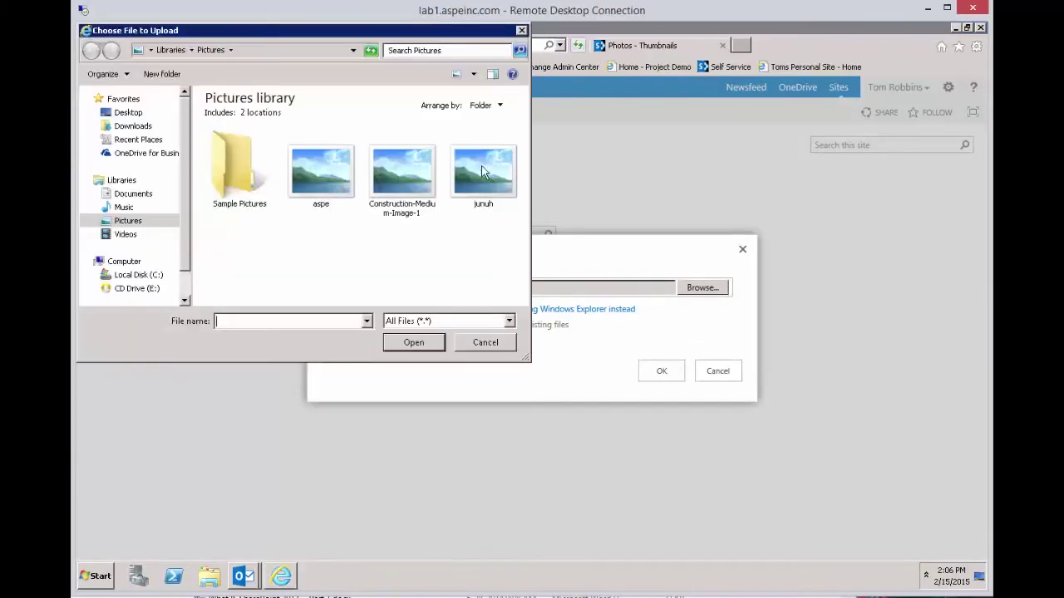
click(390, 173)
click(491, 184)
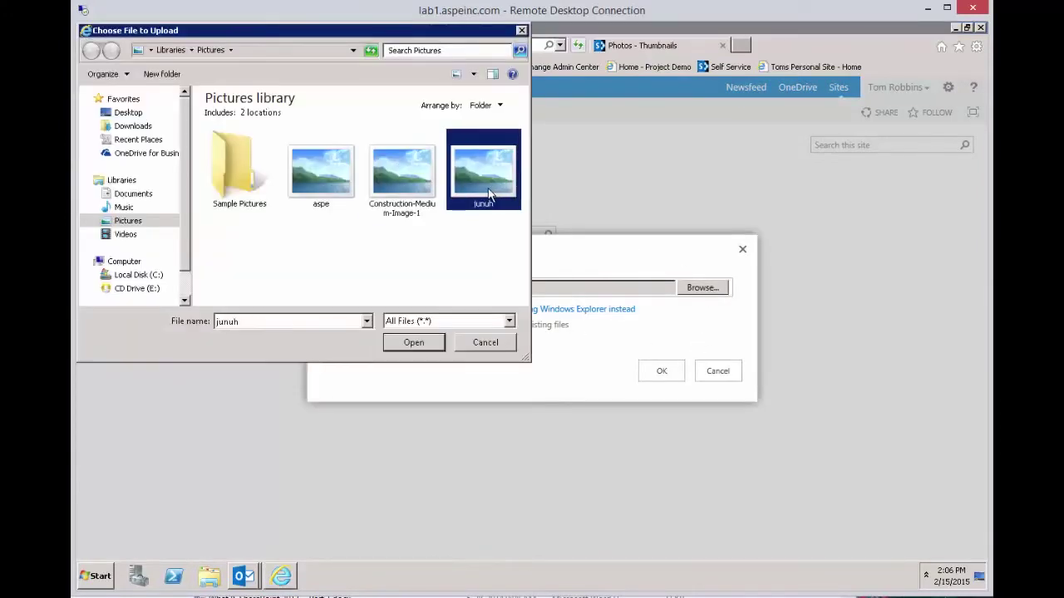
click(422, 344)
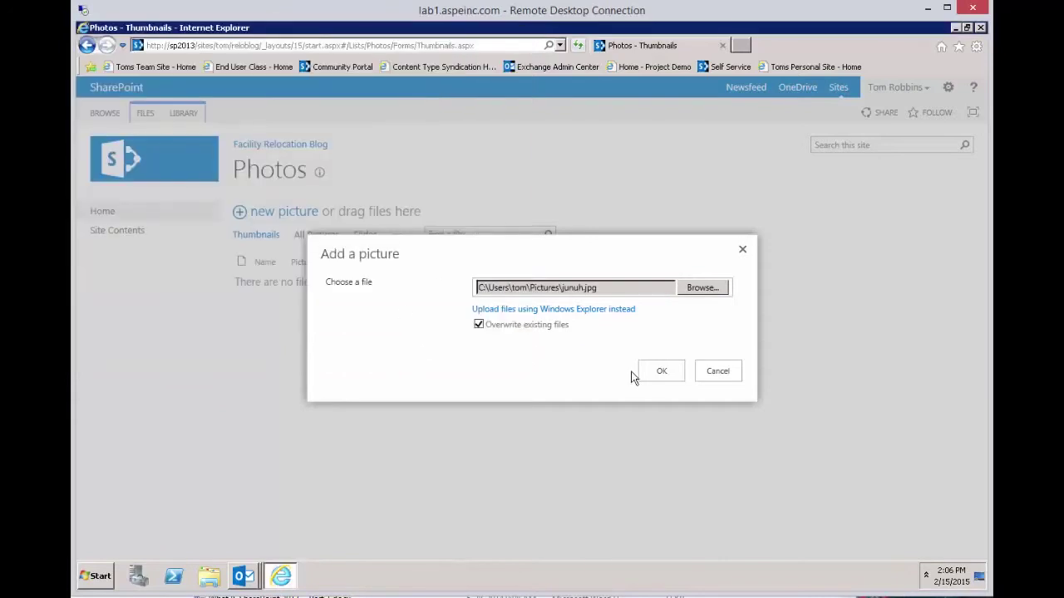
click(657, 375)
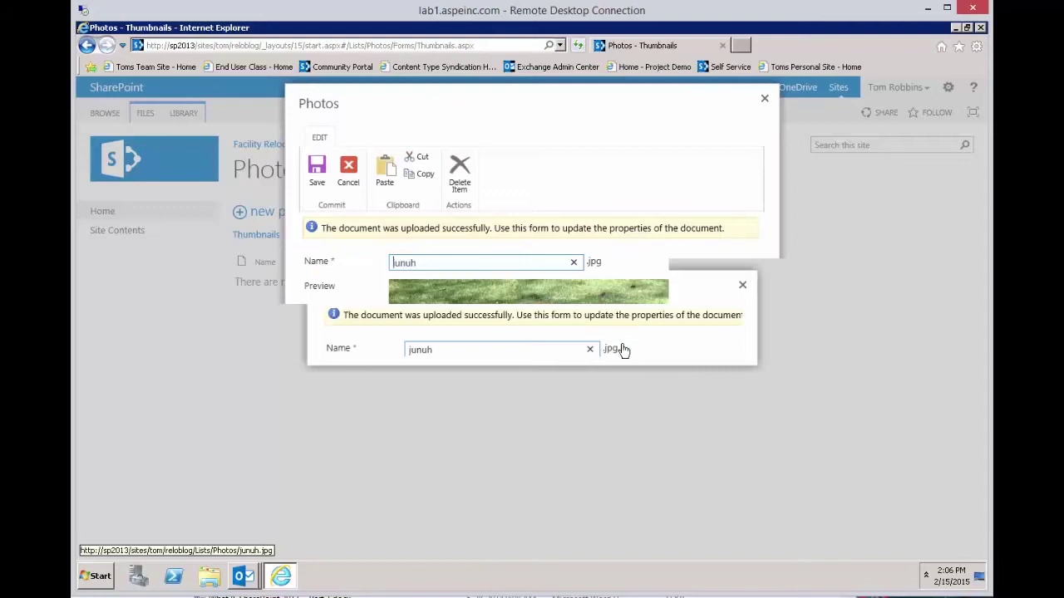
click(322, 190)
- Upload Construction-Medium-Image-1 to the Photos library and save its properties
click(300, 212)
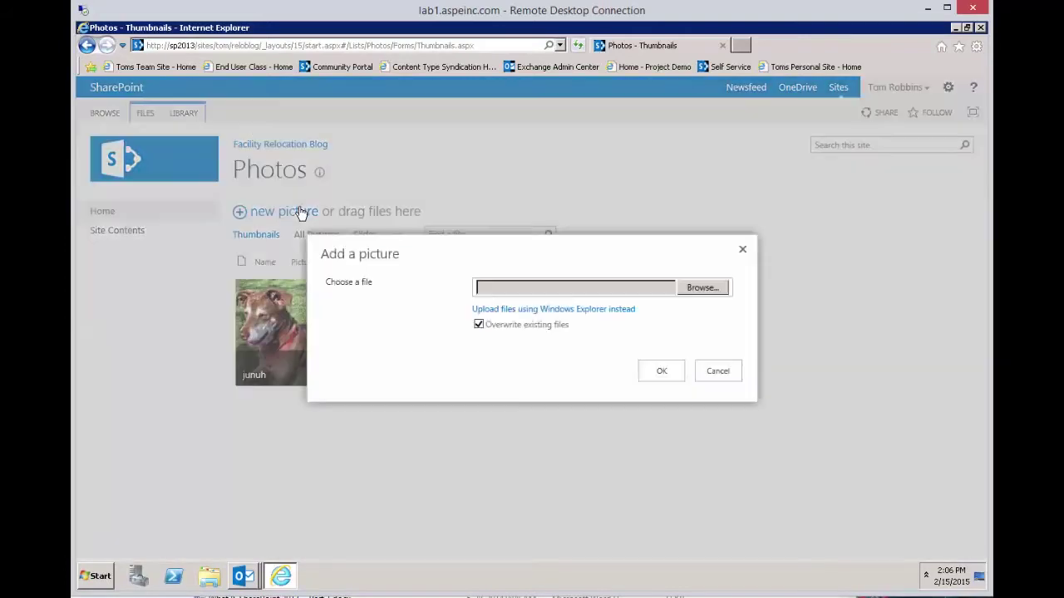
click(703, 289)
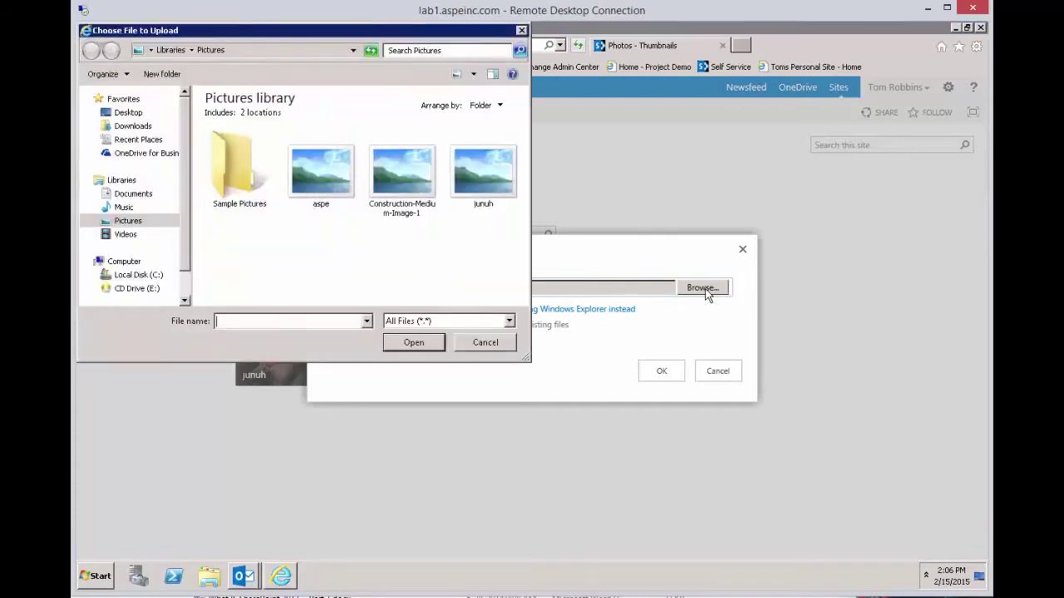
click(391, 184)
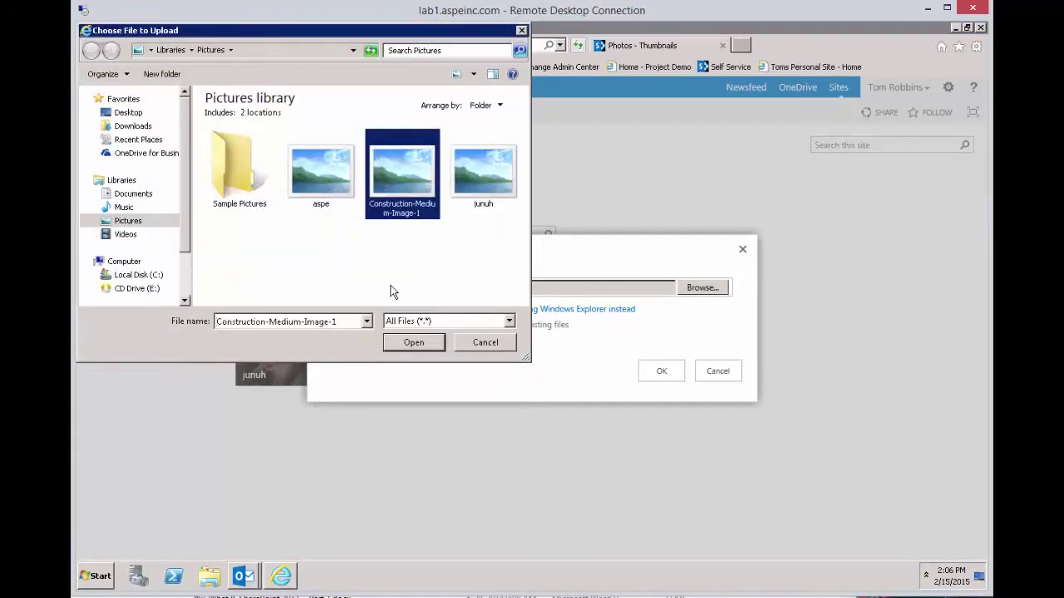
click(414, 342)
click(669, 373)
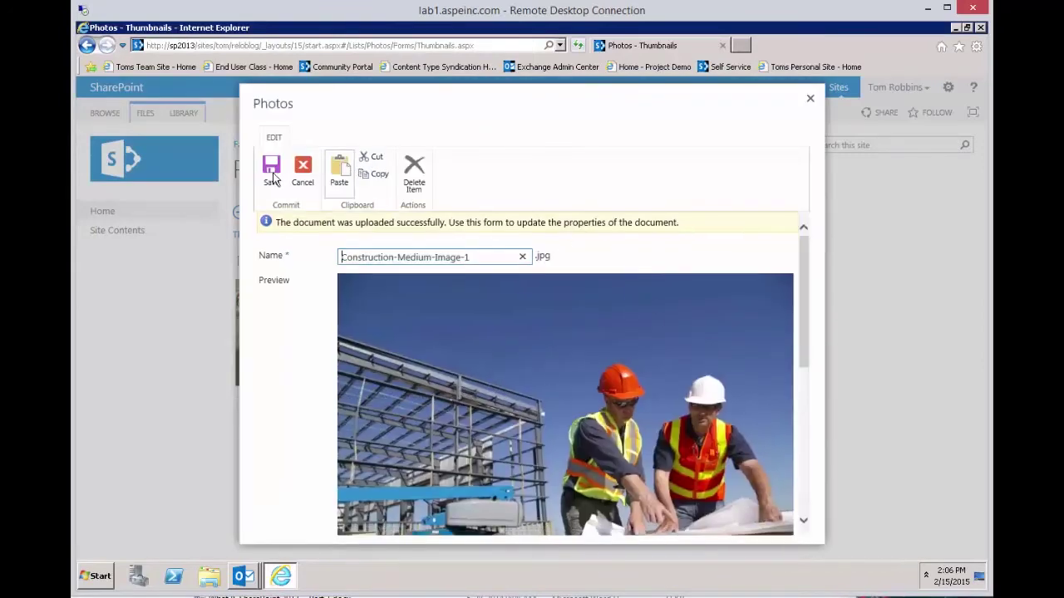
click(272, 180)
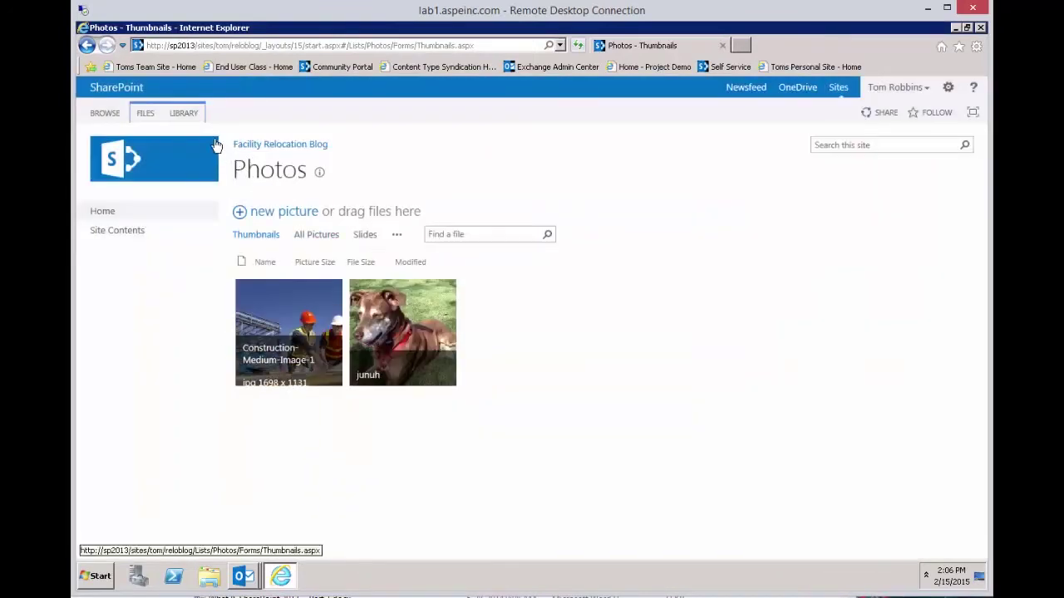
- Return to the blog home page, then go to Site contents via the settings gear
click(258, 148)
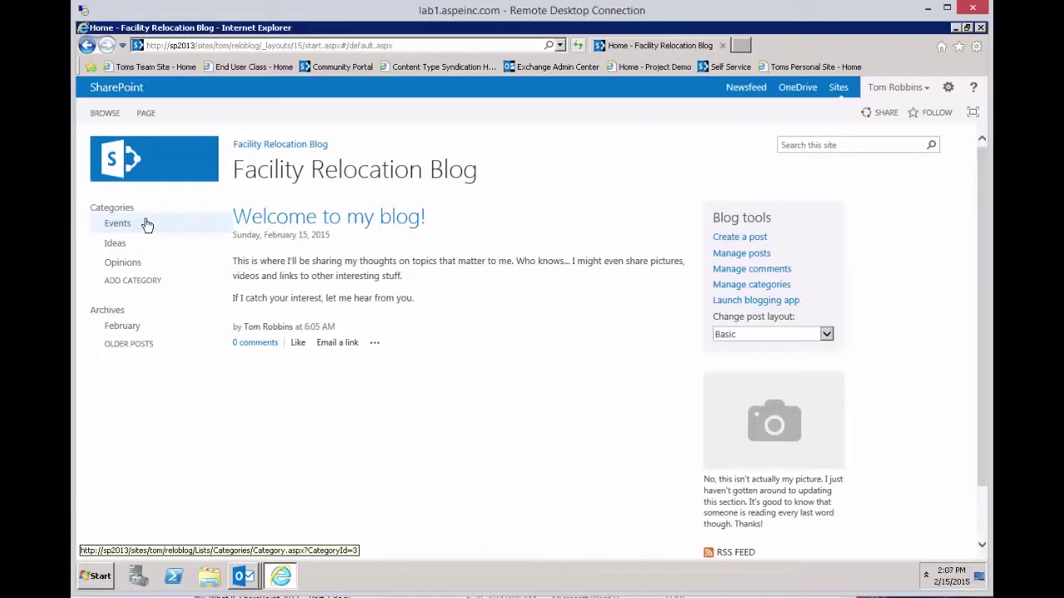
click(952, 92)
click(909, 192)
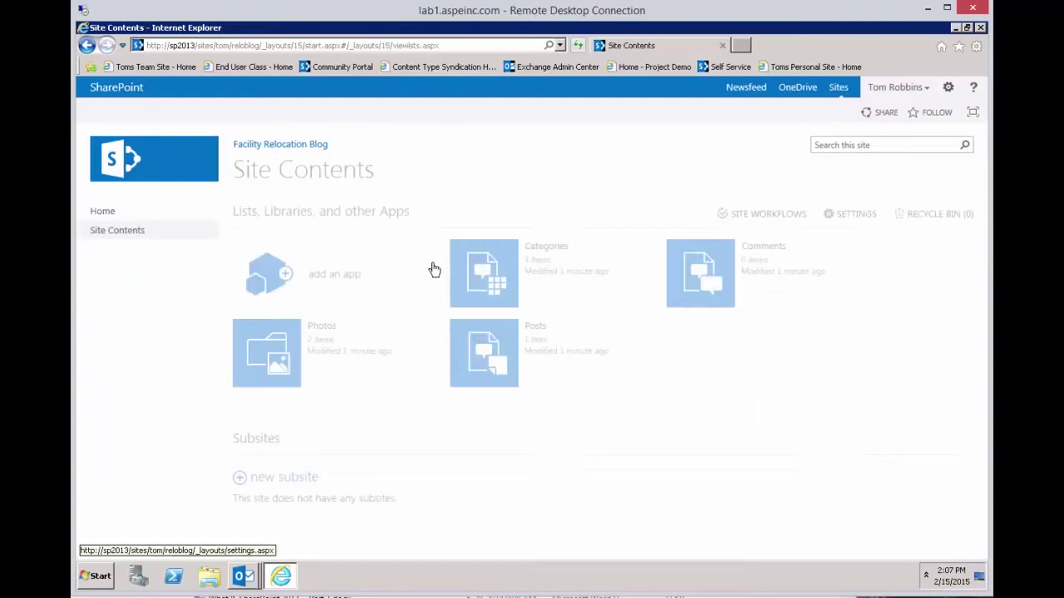
- Open the Categories list and rename Ideas to 'Building Updates'
click(501, 263)
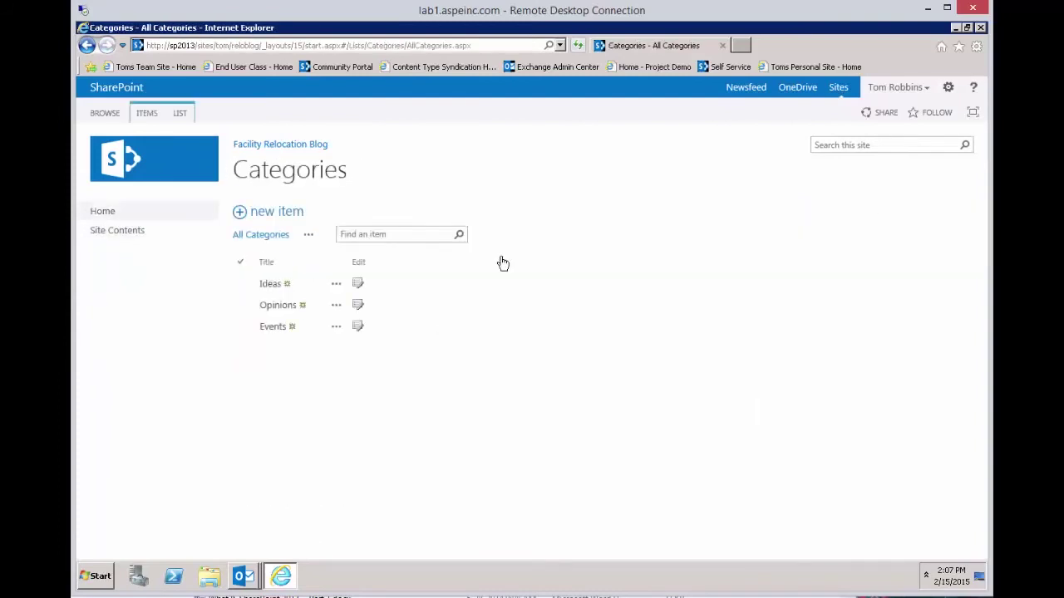
click(358, 286)
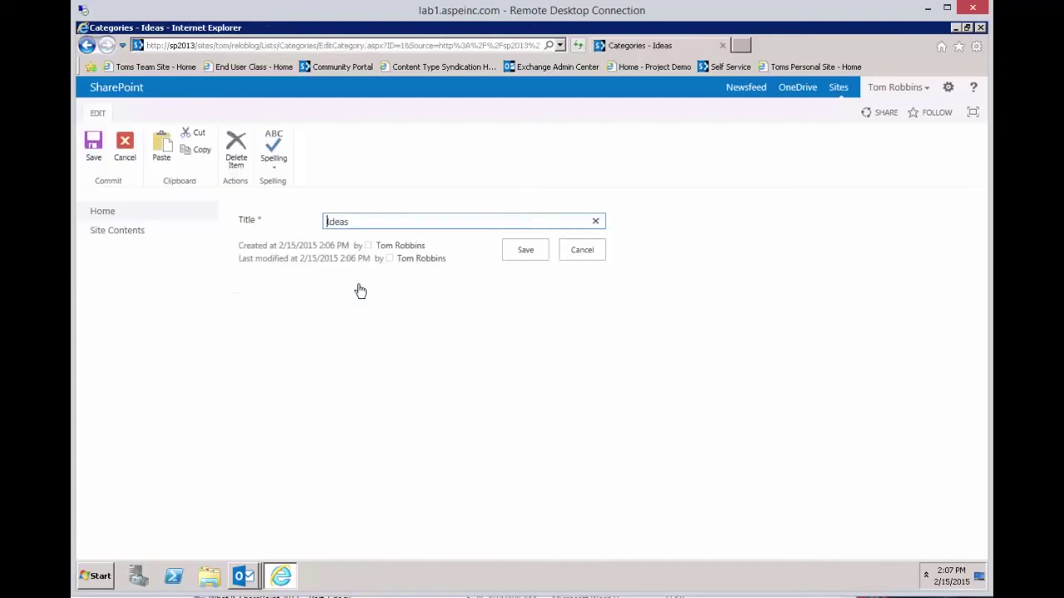
key(ctrl+a)
text(Buil)
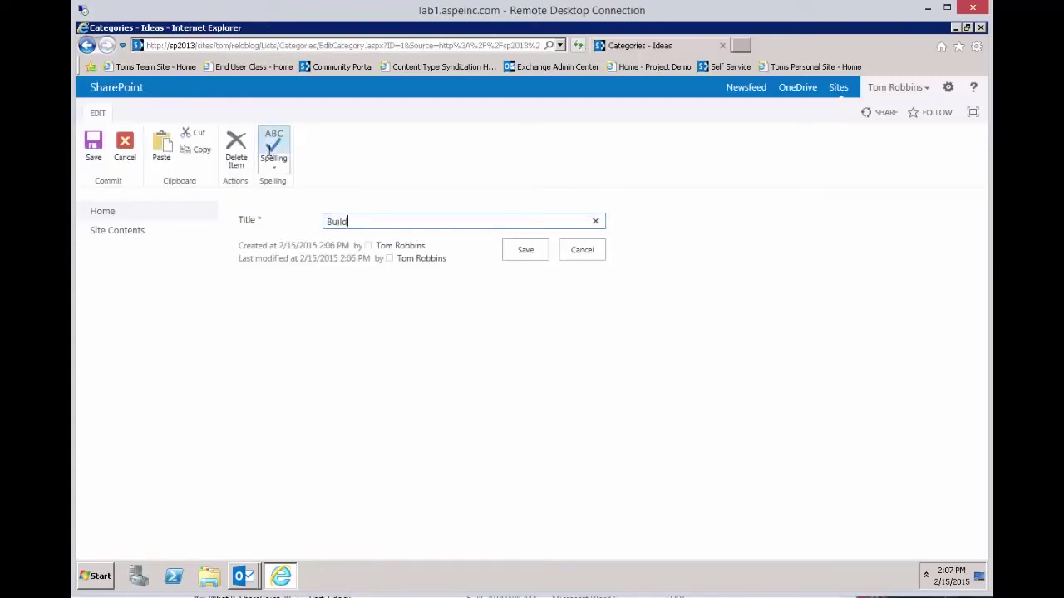
text(ding Updates)
click(523, 252)
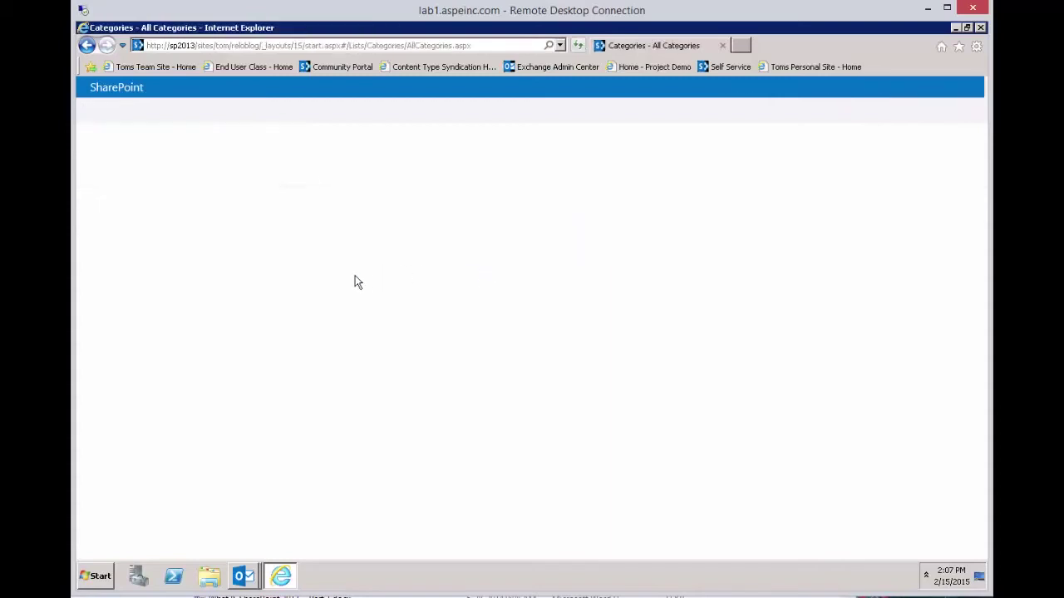
- Rename Opinions to 'Facilities Updates' and Events to 'Relocation Events'
click(391, 308)
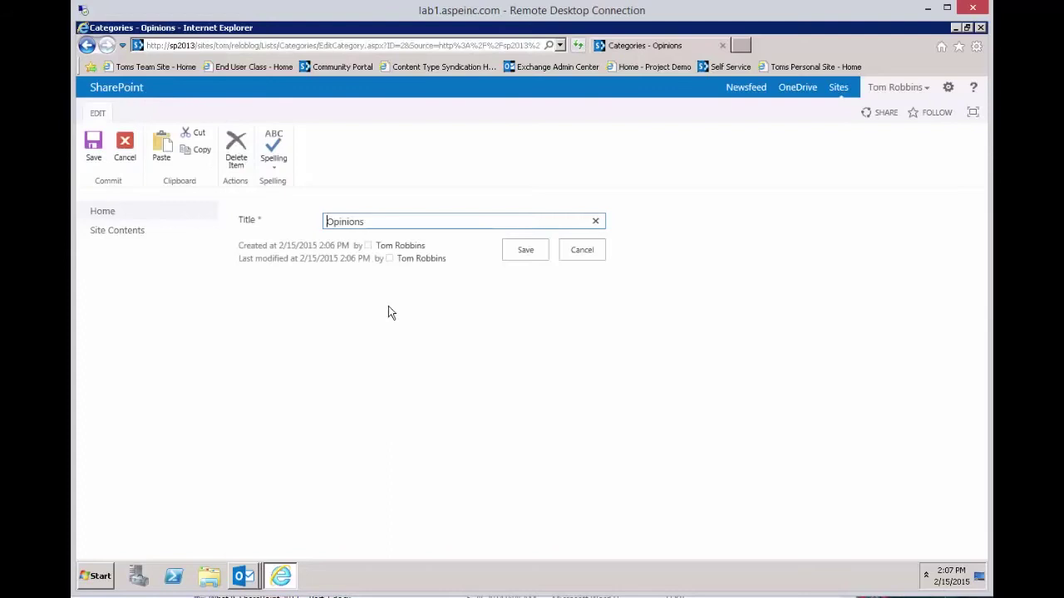
key(ctrl+a)
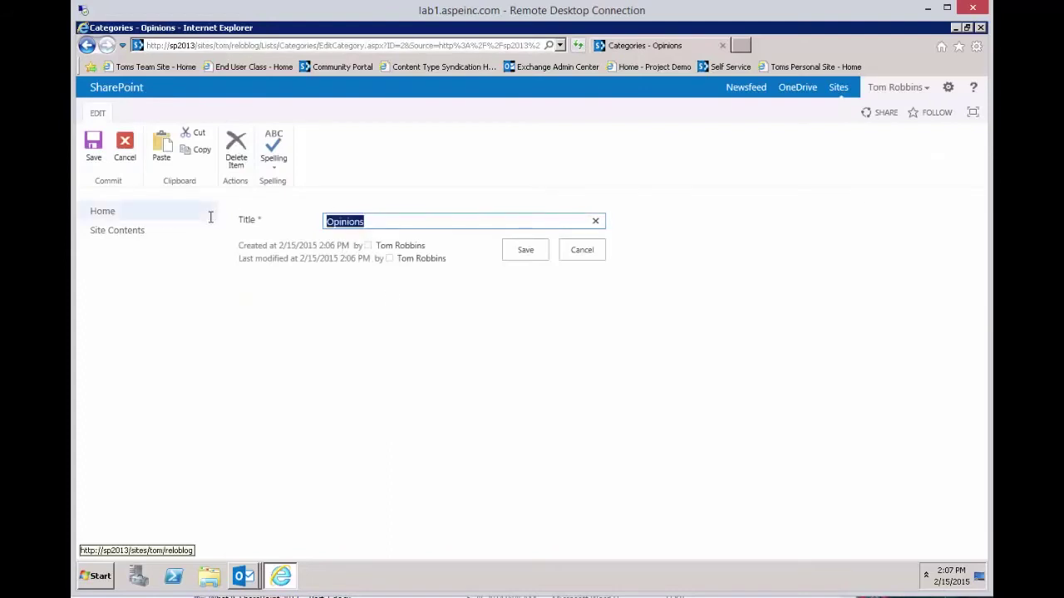
text(Facilities Updates)
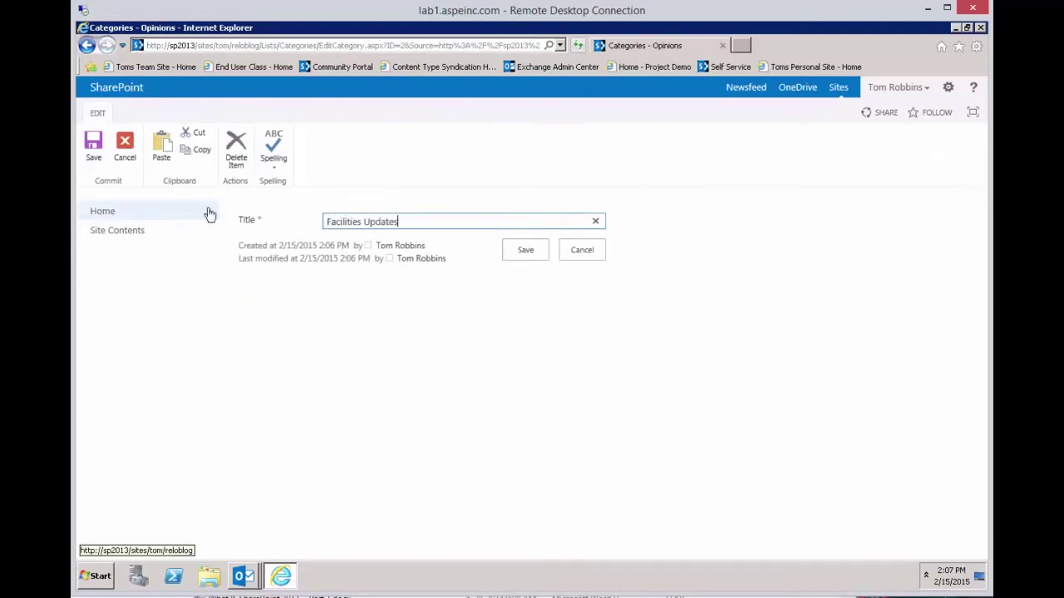
click(546, 250)
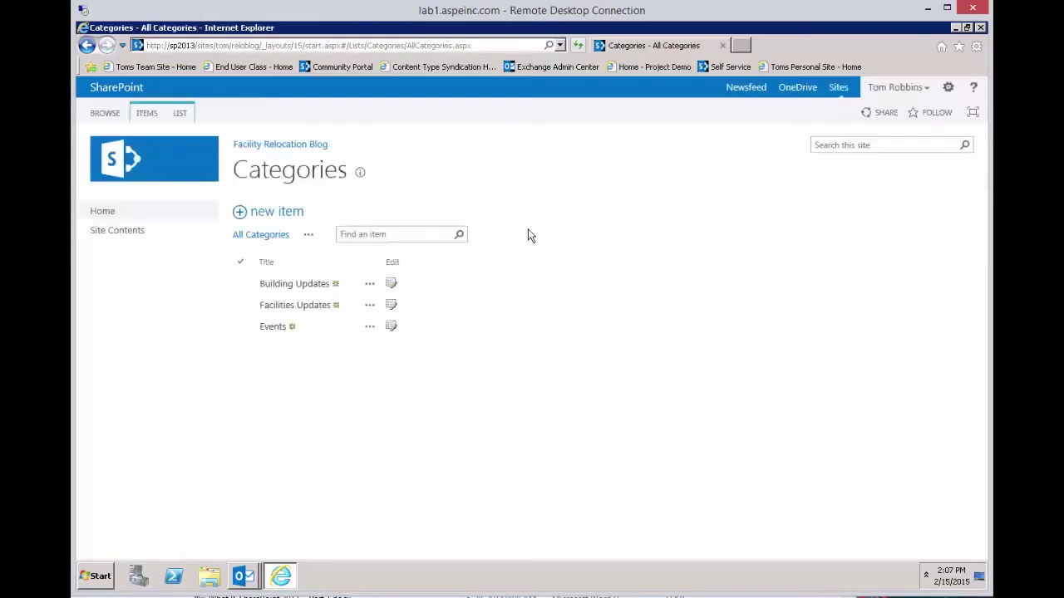
click(392, 328)
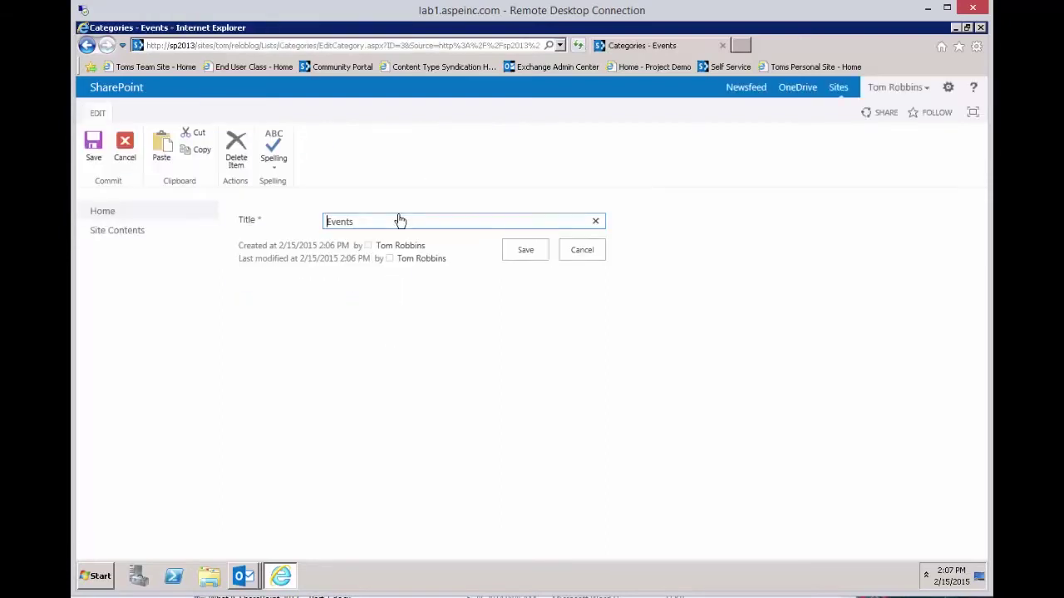
key(ctrl+a)
text(Reloca)
text(tion Events)
click(539, 257)
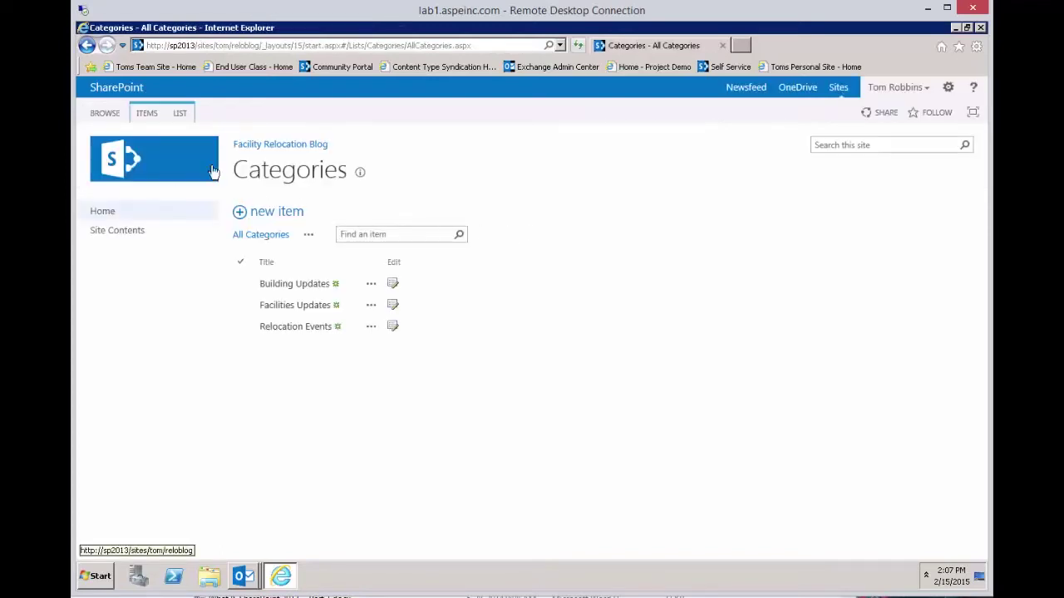
- Put the blog home page in edit mode and choose a replacement About this blog picture from SharePoint
click(260, 145)
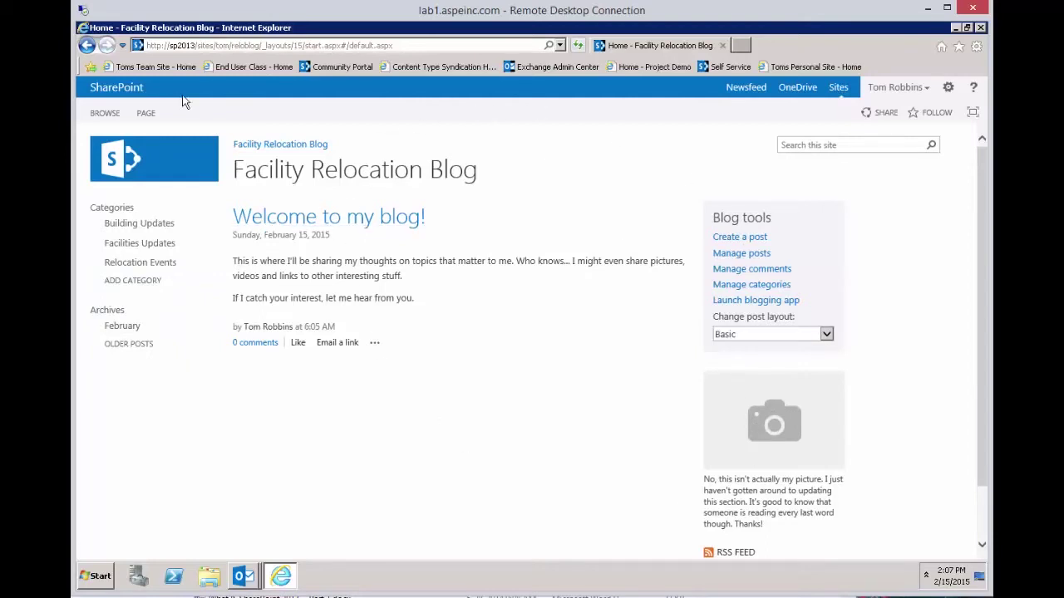
click(146, 116)
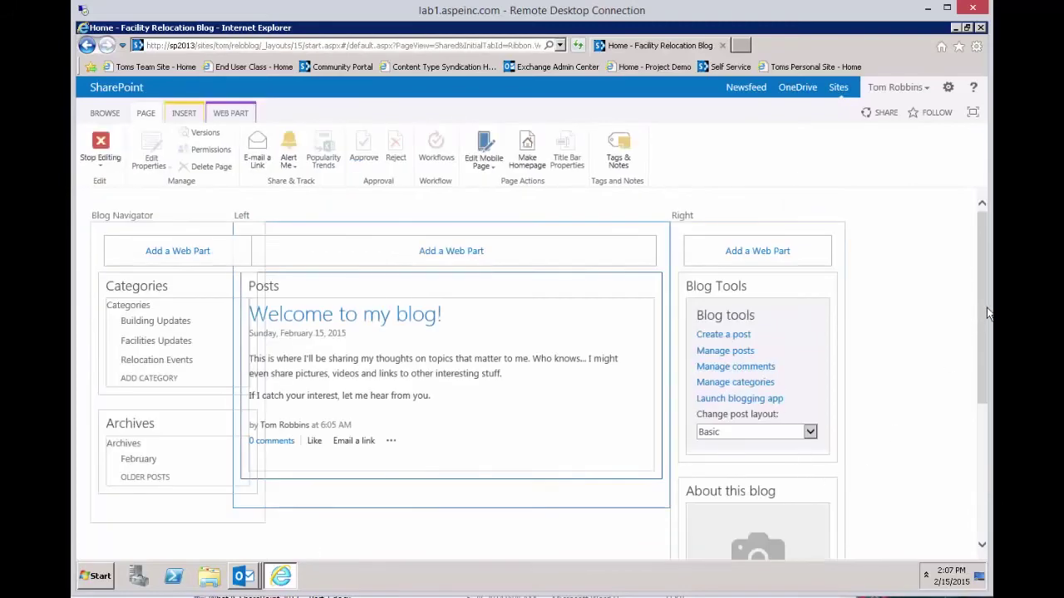
scroll(988, 312, down, 3)
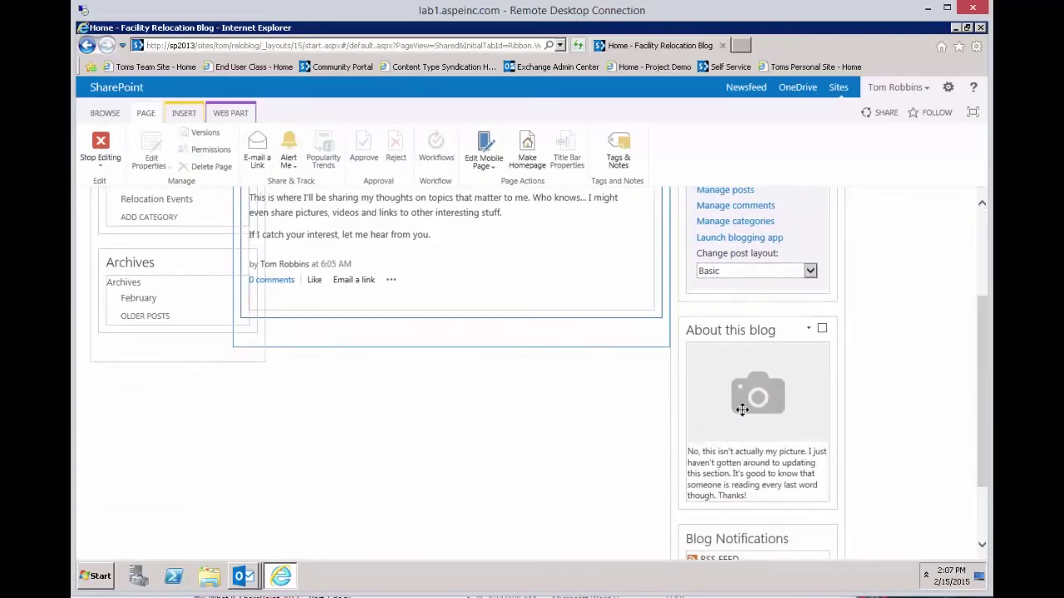
click(743, 407)
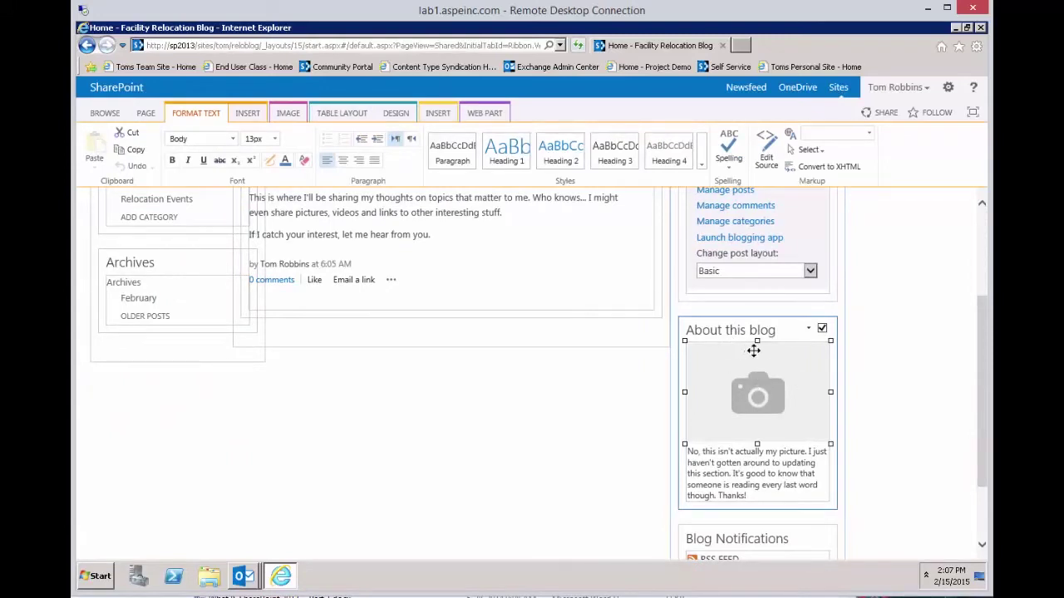
click(288, 114)
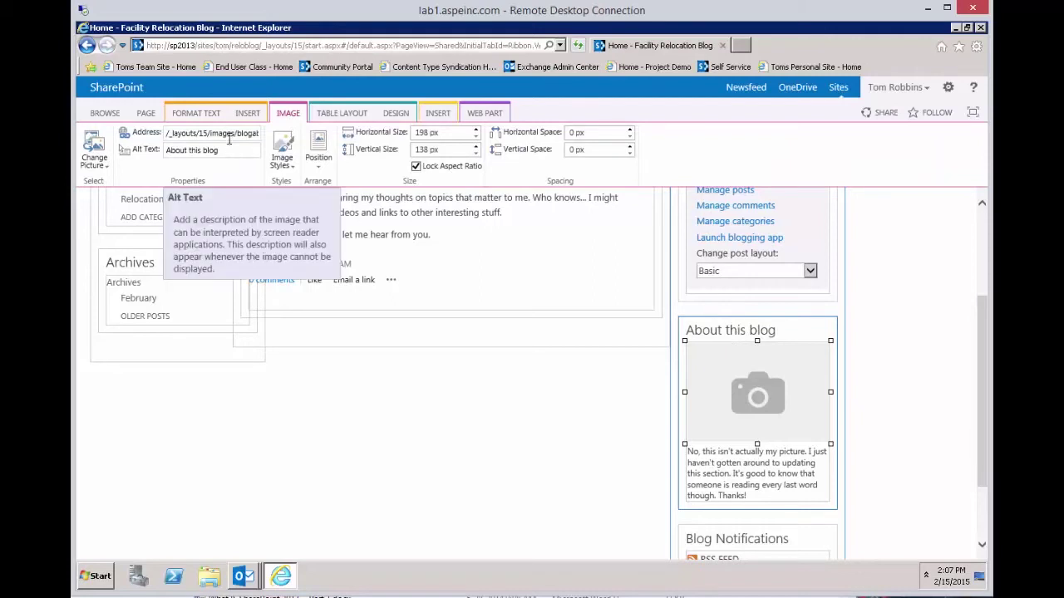
click(96, 152)
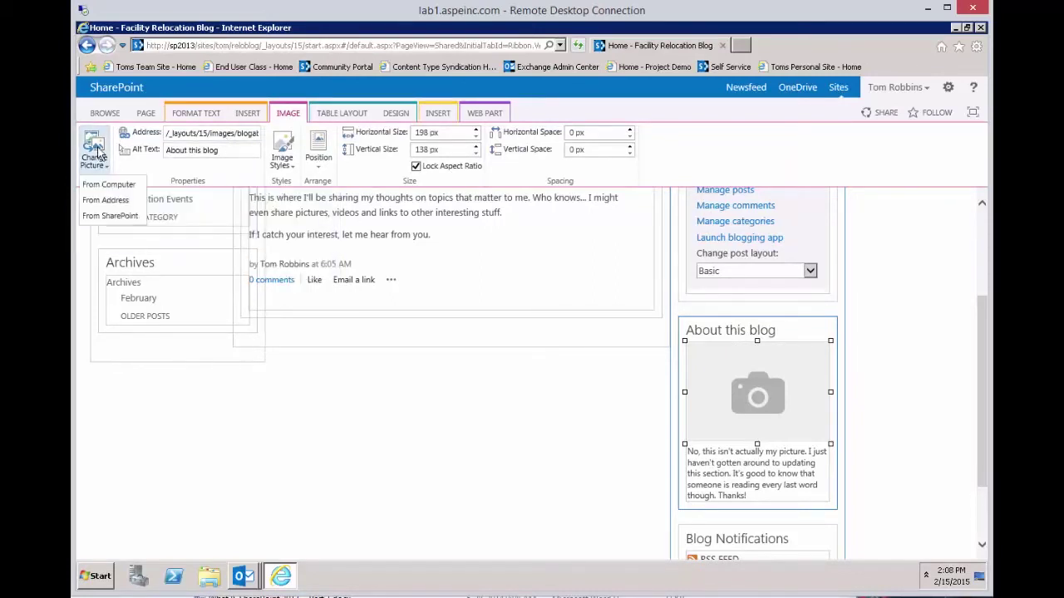
click(113, 216)
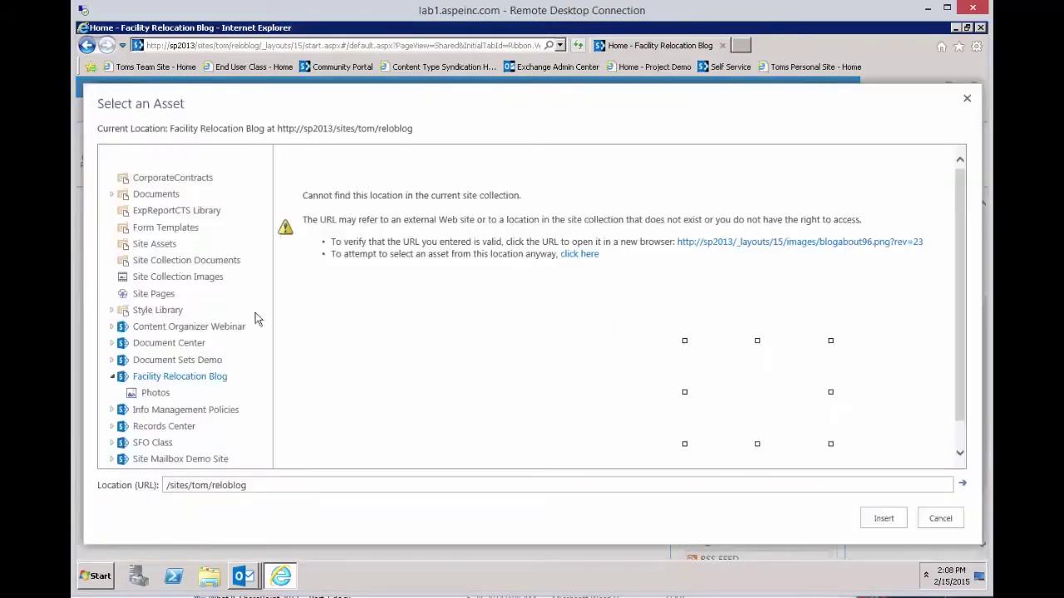
- Insert junuh.jpg from the blog's Photos library into About this blog
click(158, 393)
click(447, 223)
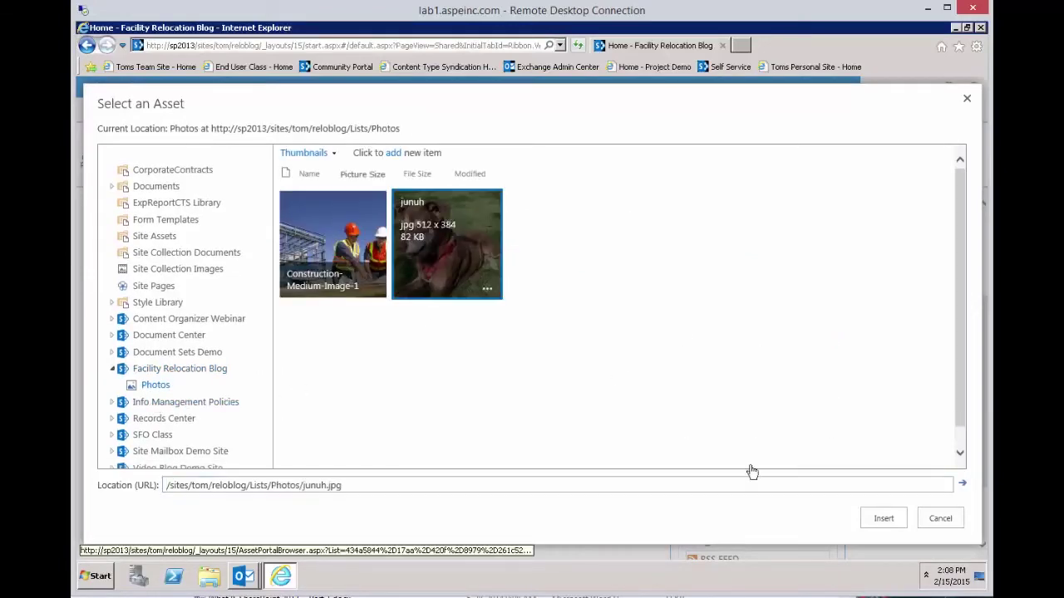
click(883, 519)
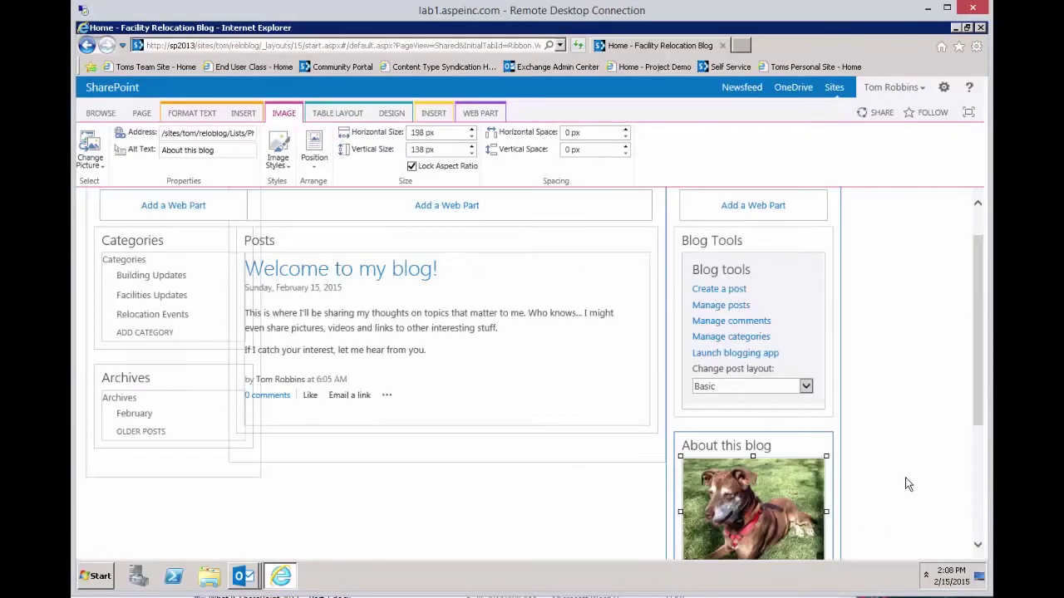
scroll(981, 347, down, 2)
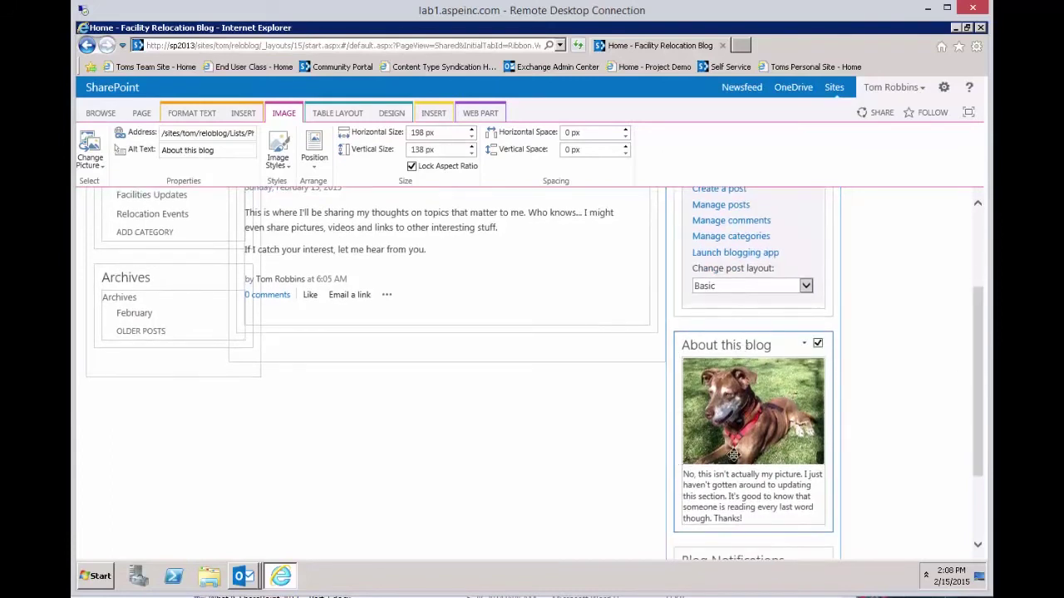
click(727, 515)
- Rewrite the caption about the Lab dog, ending 'Read about the relo project.'
key(ctrl+a)
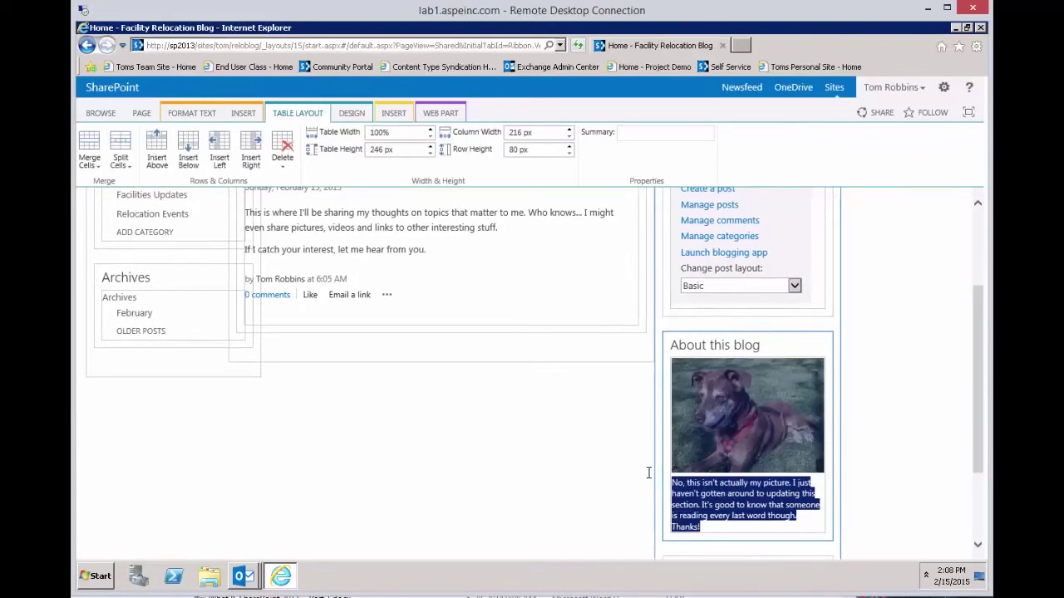
click(766, 516)
drag(775, 525, 794, 484)
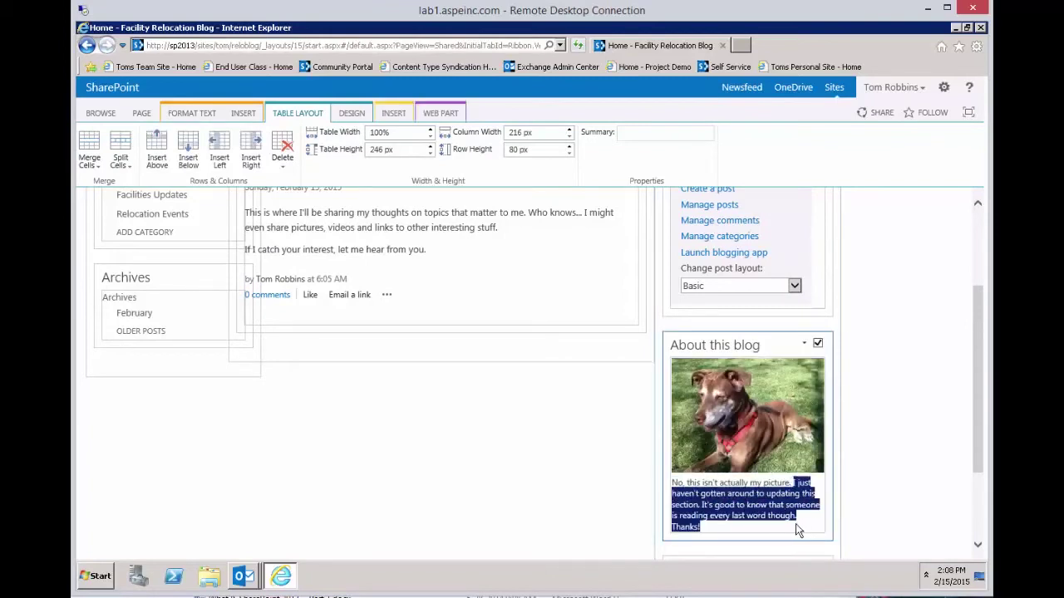
text(It's m)
text(y Lab)
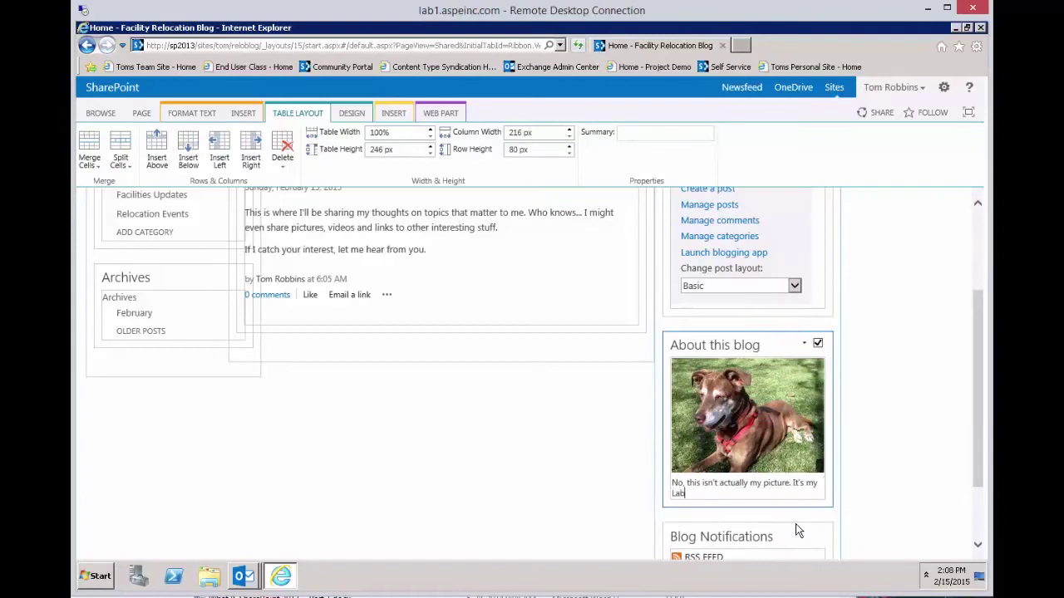
text(, )
text(but she i)
text(s alway)
text(s interested in w)
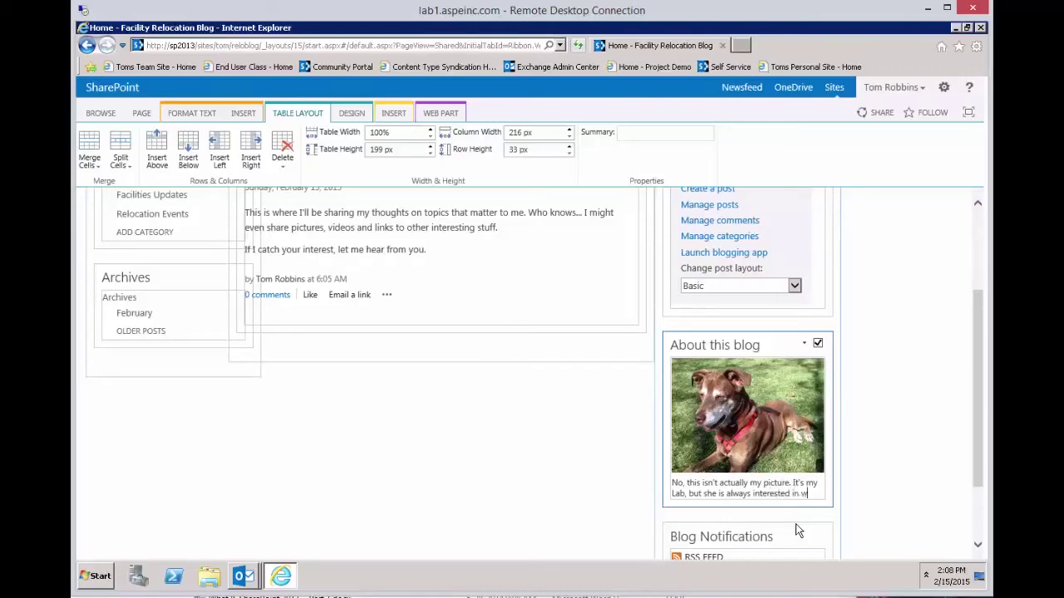
text(hat I have )
text(to h)
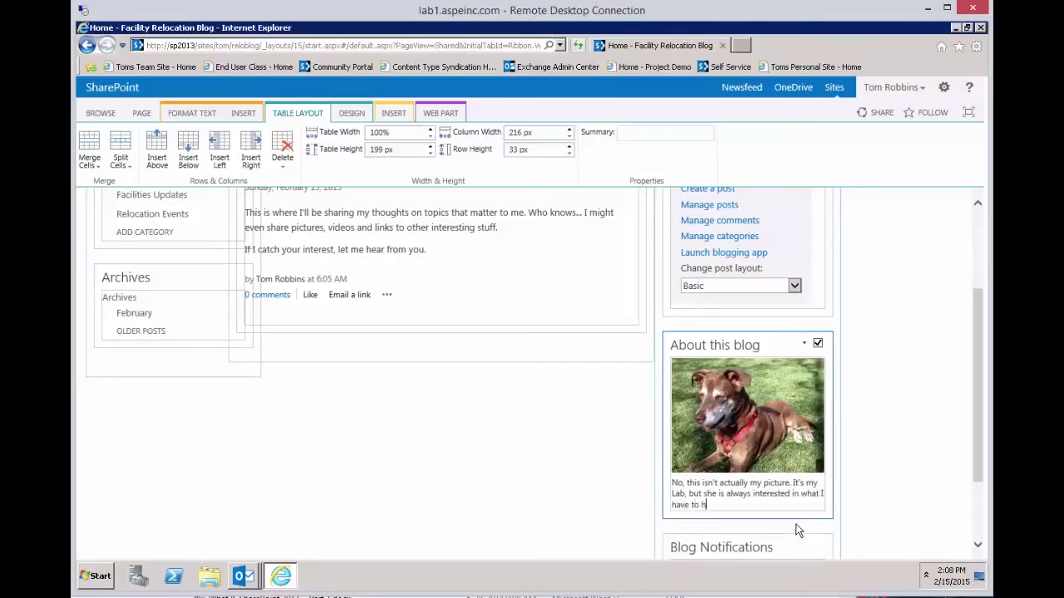
text(pefully)
text(Read ou)
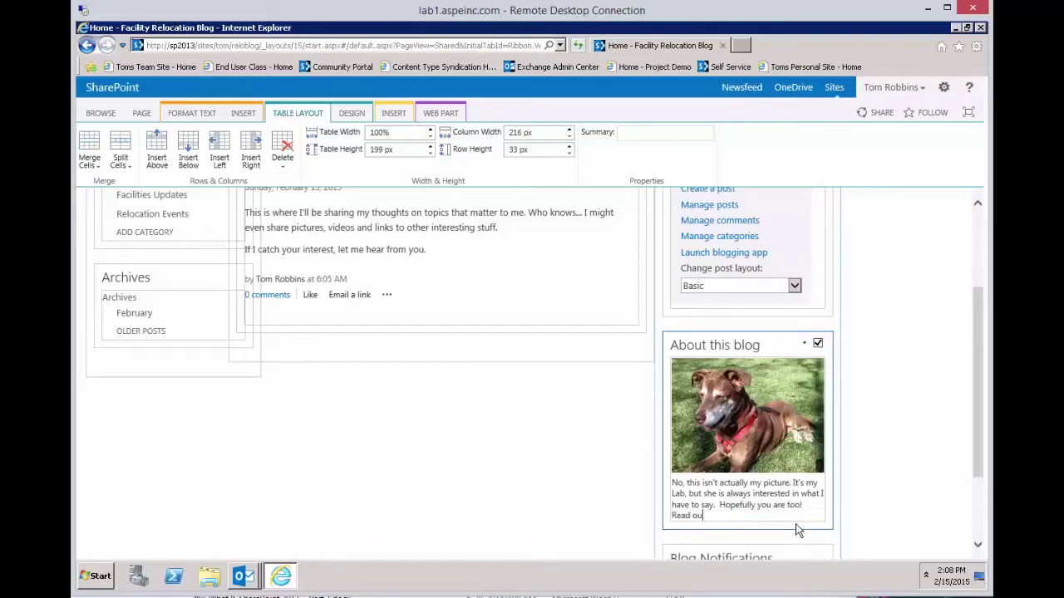
key(BackSpace)
key(BackSpace)
text(about the )
text(relo project)
text(.)
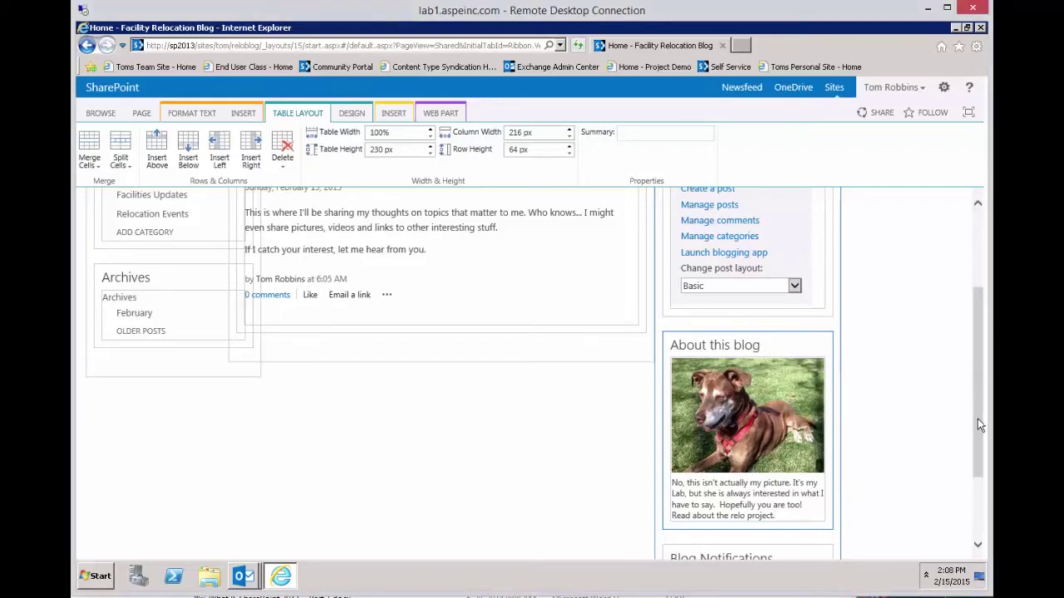
drag(977, 420, 974, 498)
- Save the home page with Stop Editing and open Change the look from the Settings menu
scroll(952, 265, up, 3)
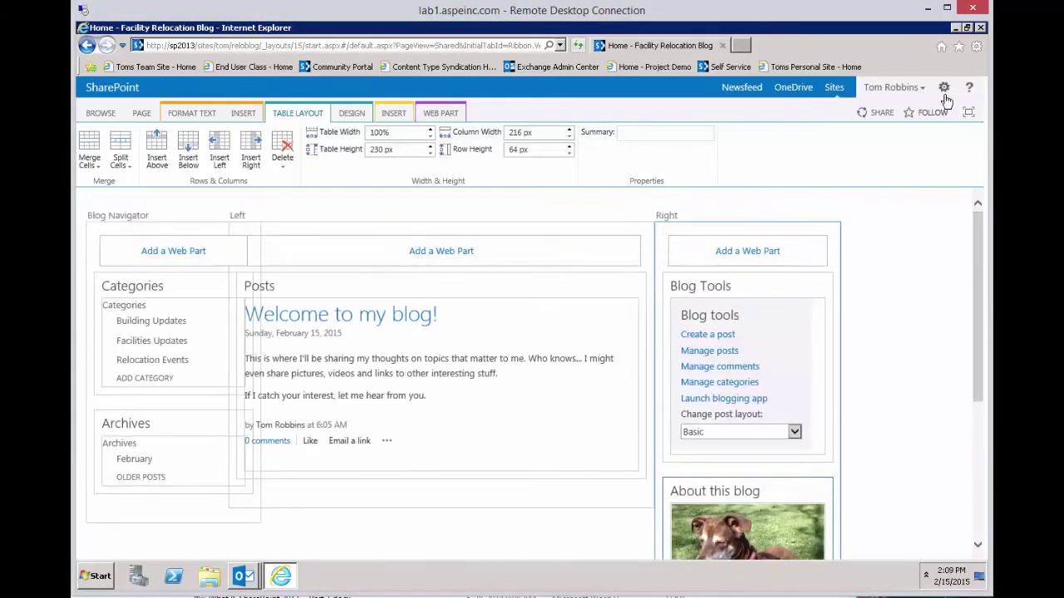
click(138, 114)
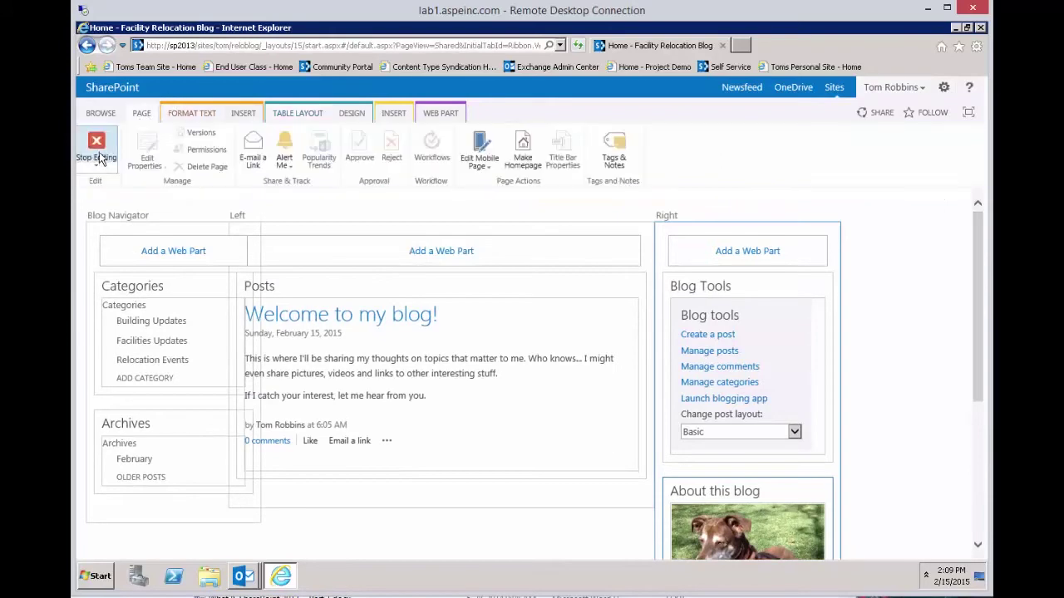
click(93, 140)
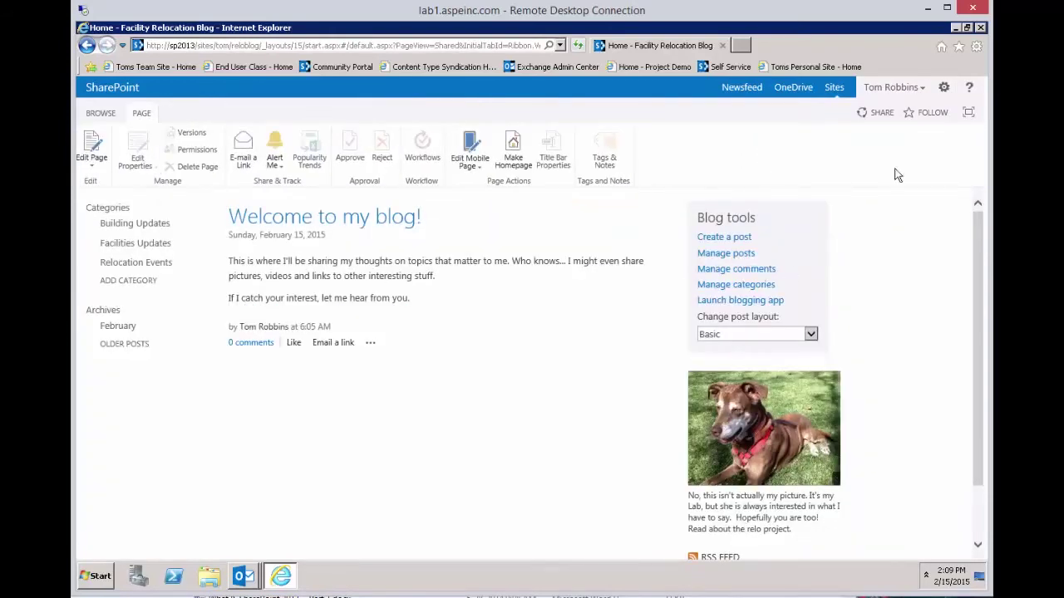
click(944, 90)
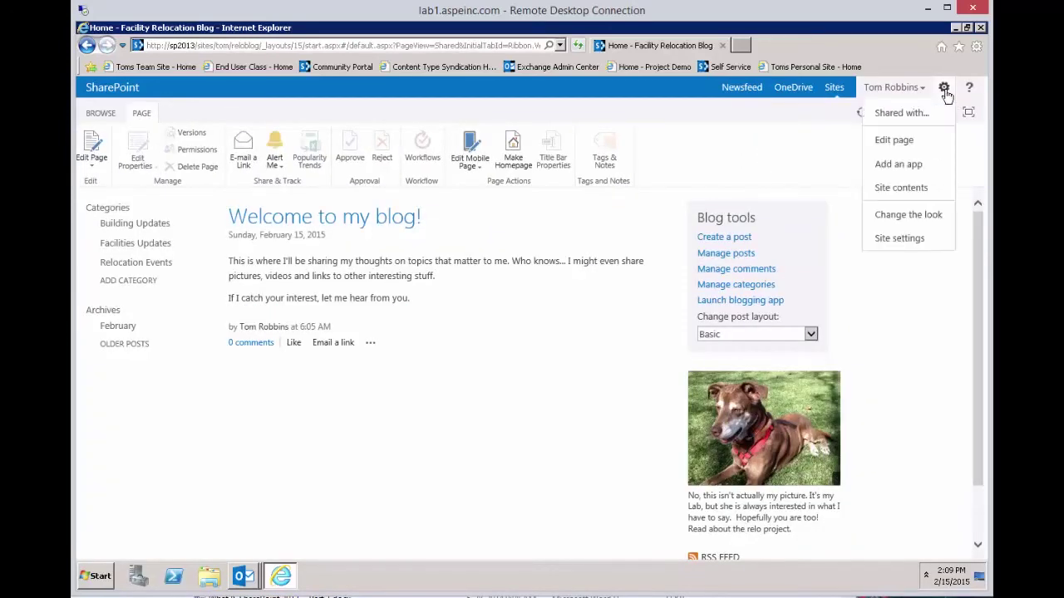
click(916, 218)
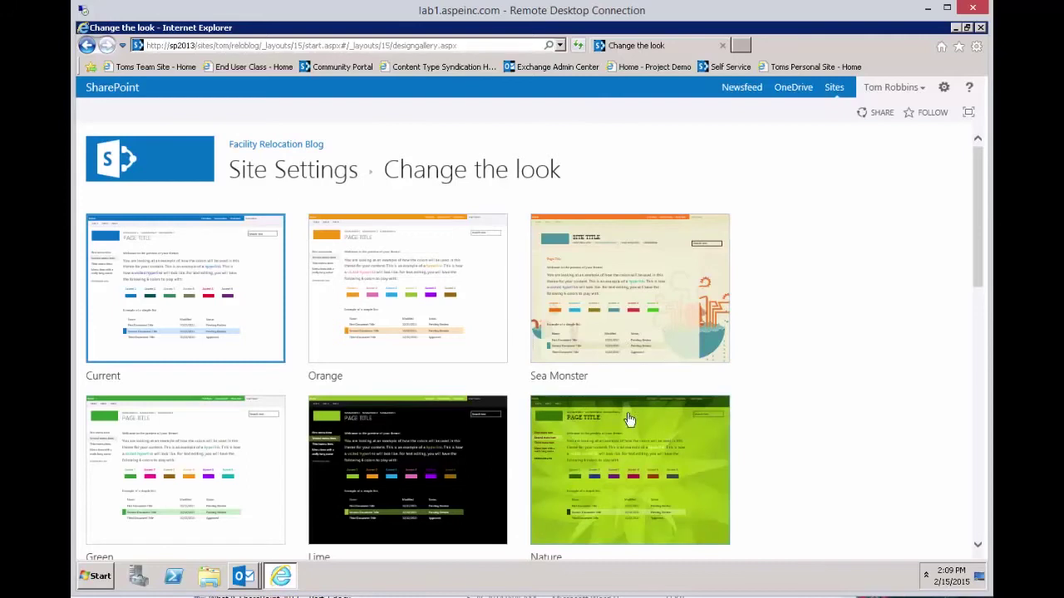
- Try out the Sea Monster look with the Seattle site layout on the live site
click(638, 274)
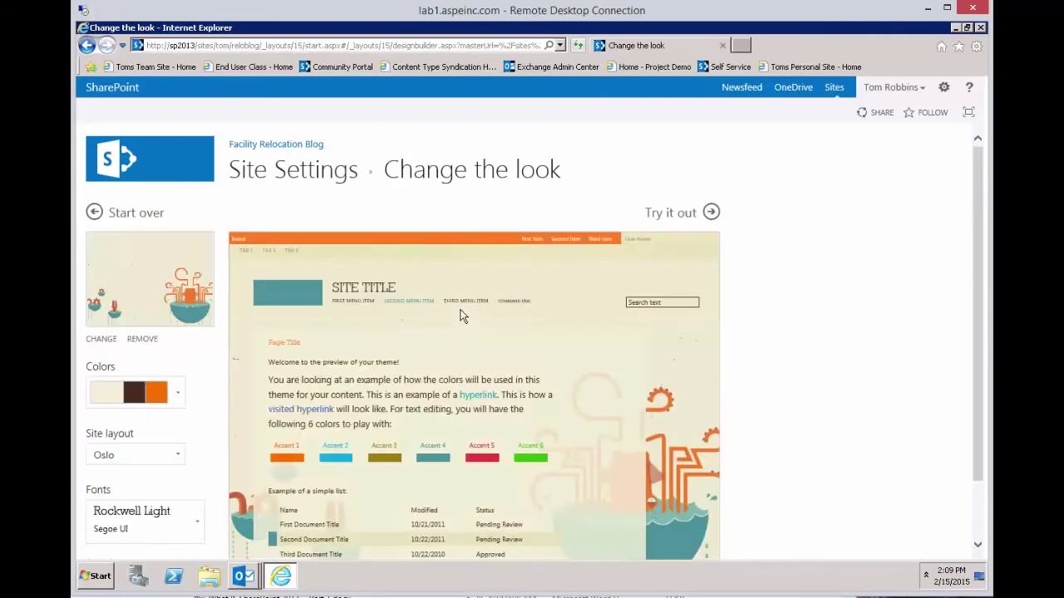
scroll(459, 313, down, 2)
scroll(456, 318, up, 1)
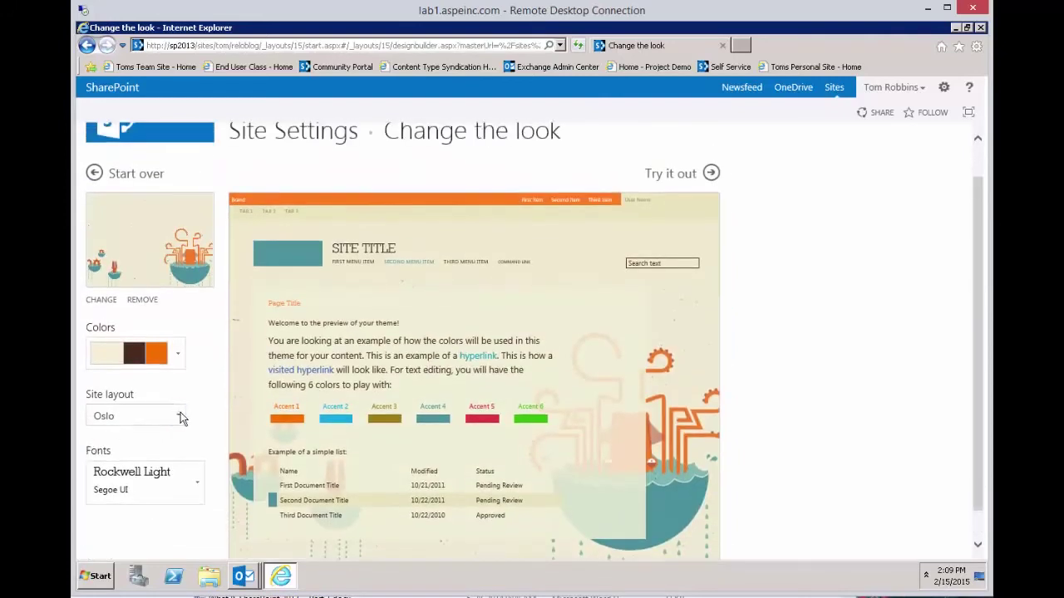
click(175, 416)
click(155, 438)
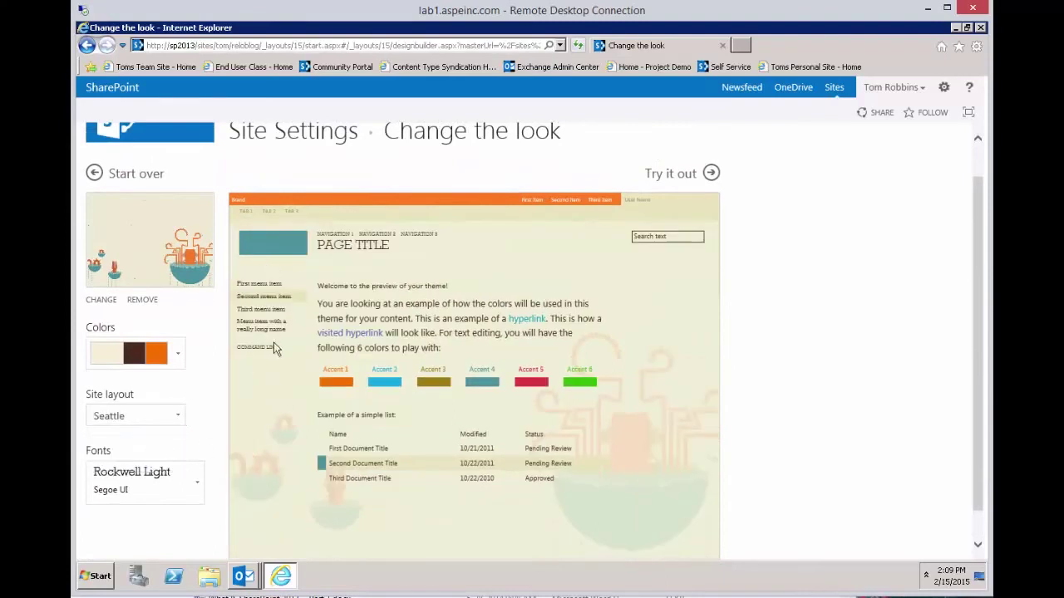
click(684, 179)
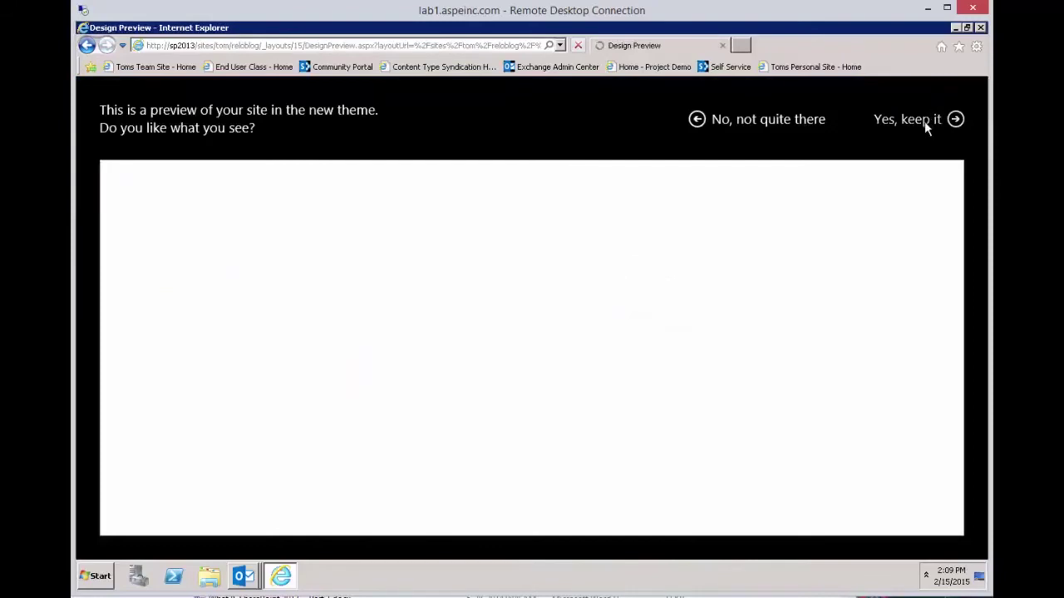
- Keep the Sea Monster theme and launch Word's blogging app to register this blog
click(926, 124)
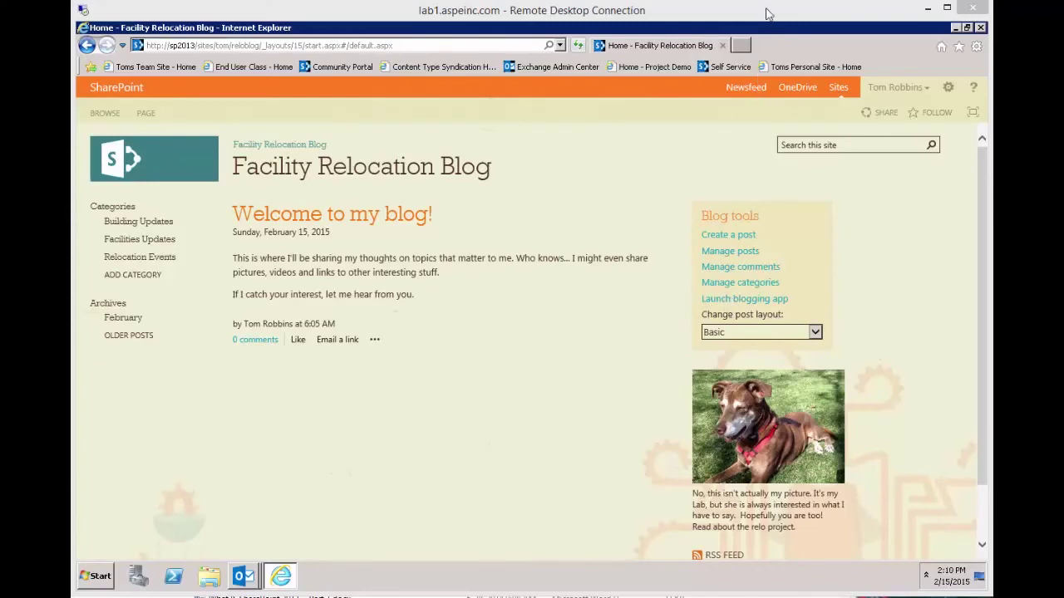
click(760, 301)
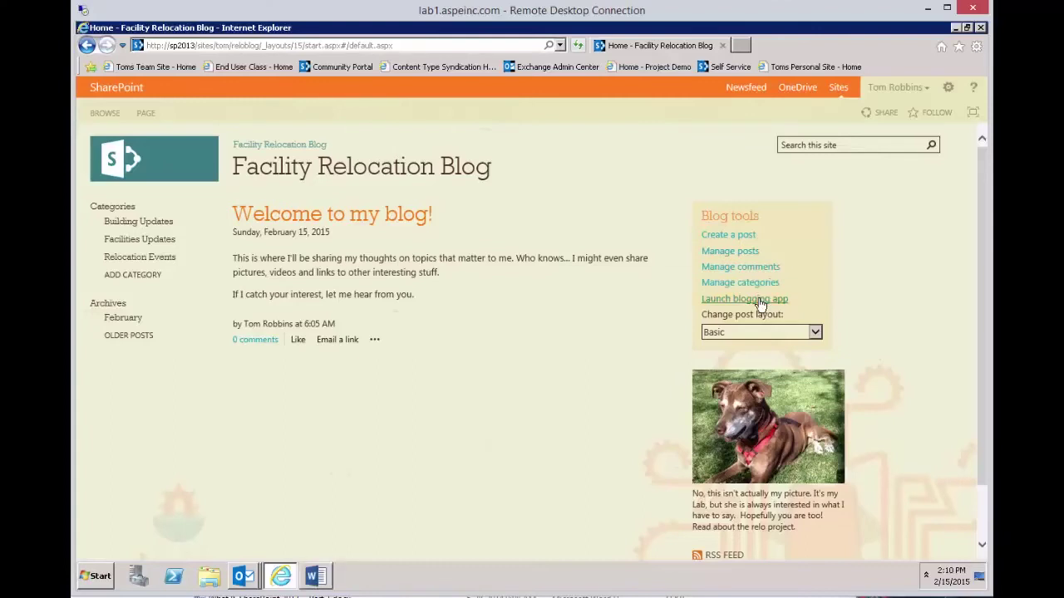
click(315, 576)
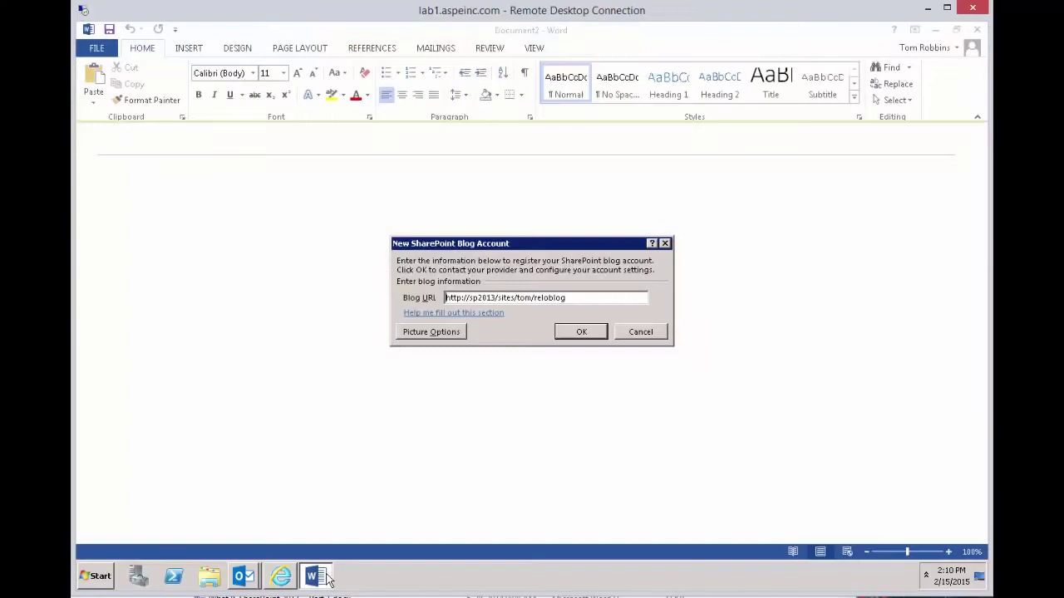
- Confirm the New SharePoint Blog Account and accept the privacy warning and registration messages
click(582, 333)
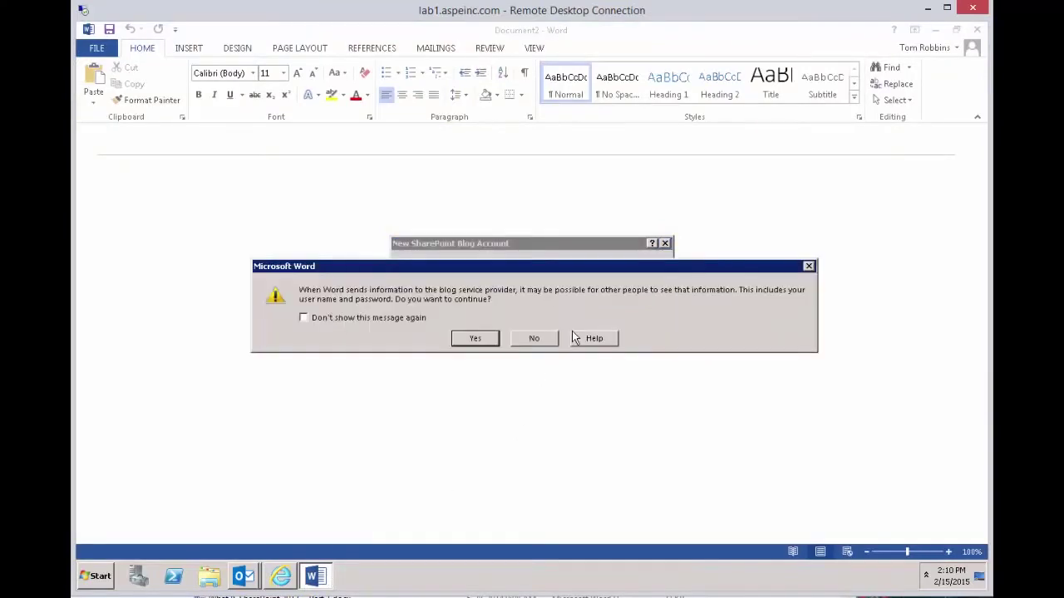
click(474, 341)
key(Return)
click(471, 340)
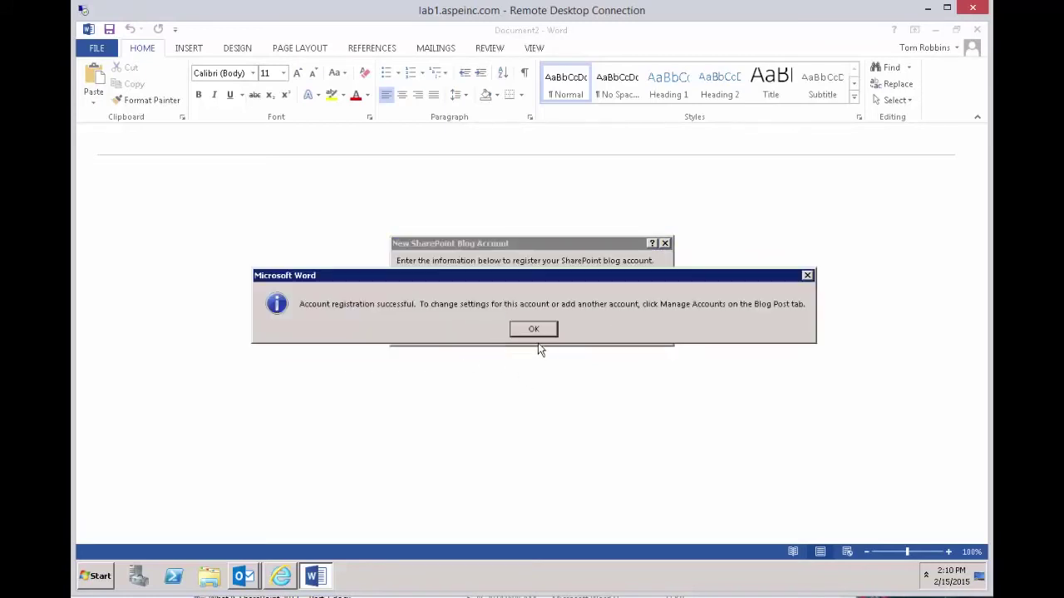
click(537, 332)
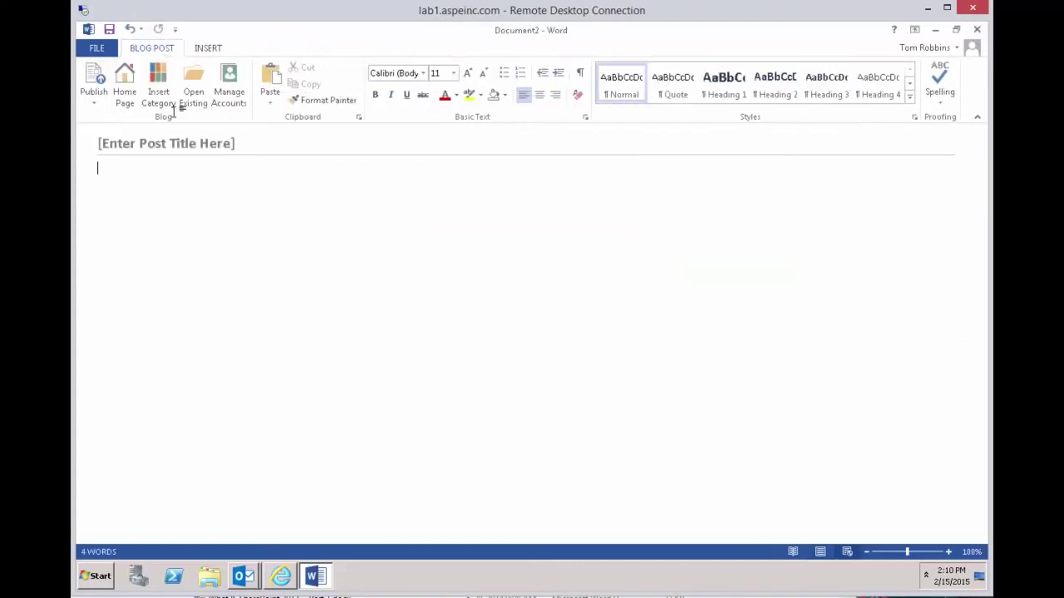
- Title the Word blog post 'We Have Broken Ground!'
click(162, 143)
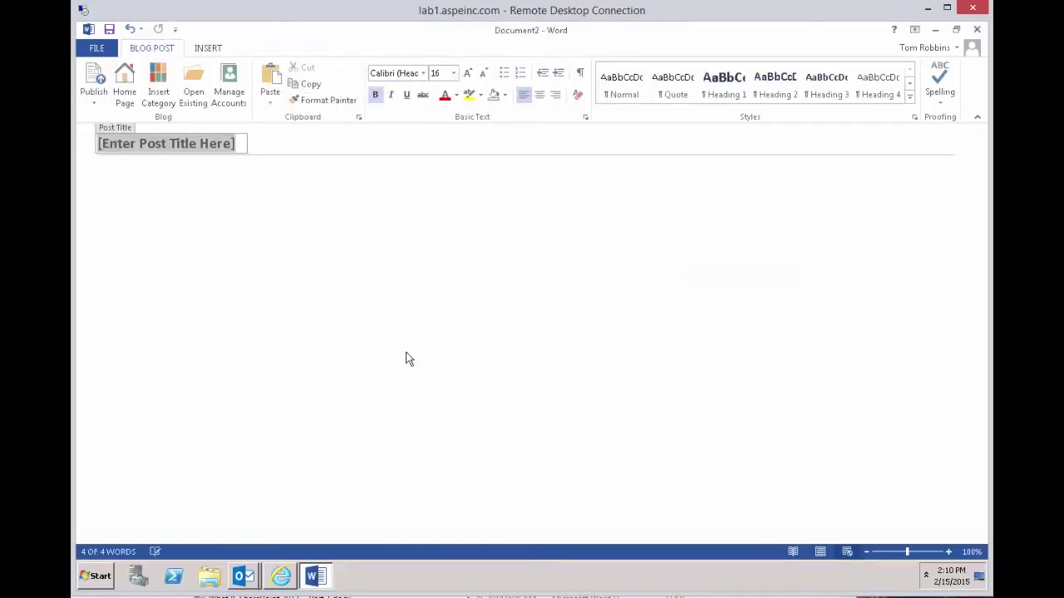
text(We)
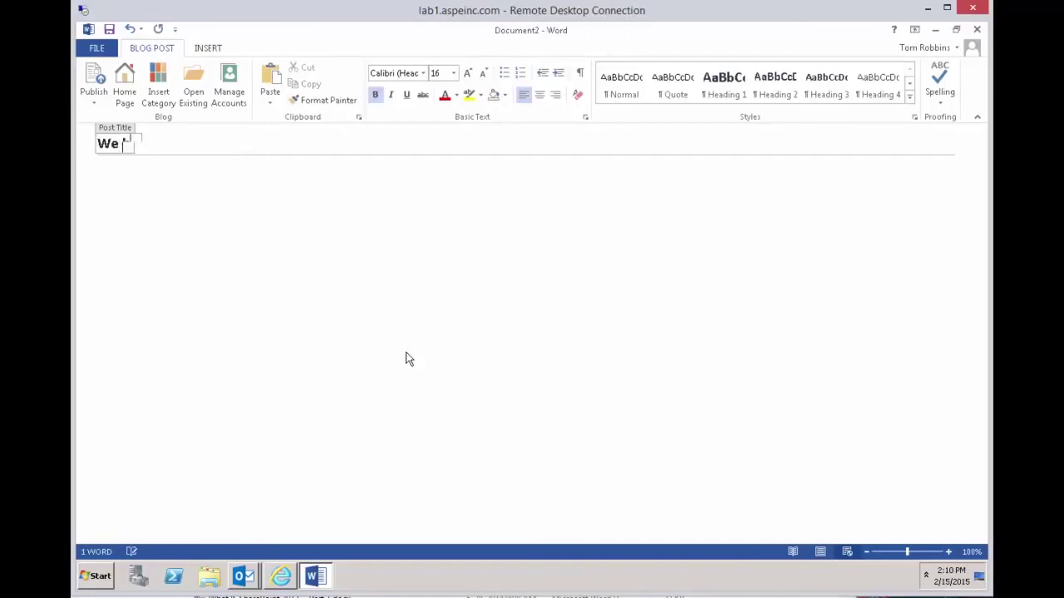
text( Have Br)
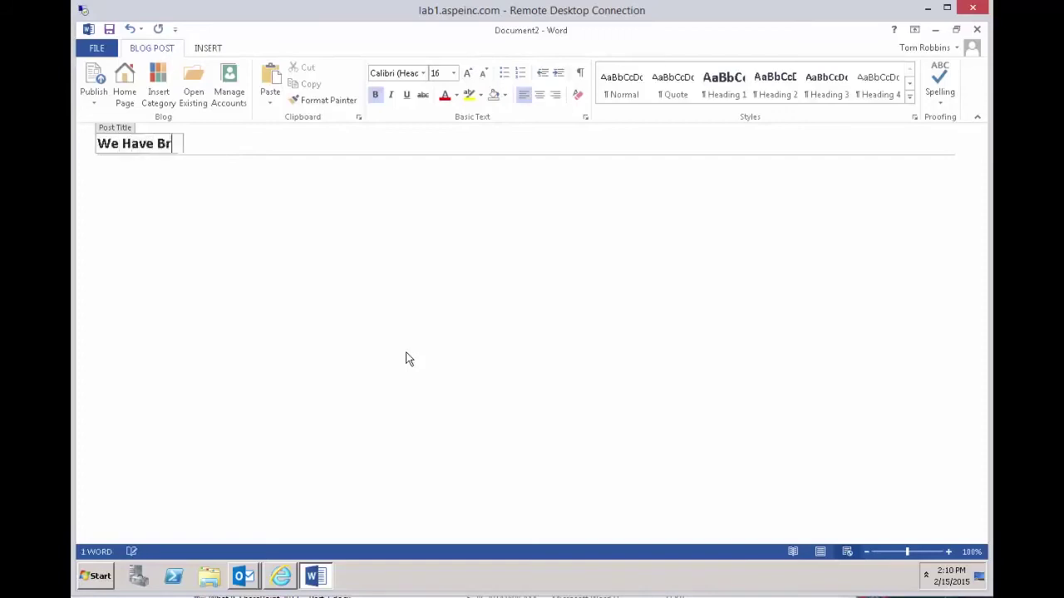
text(oken Ground!)
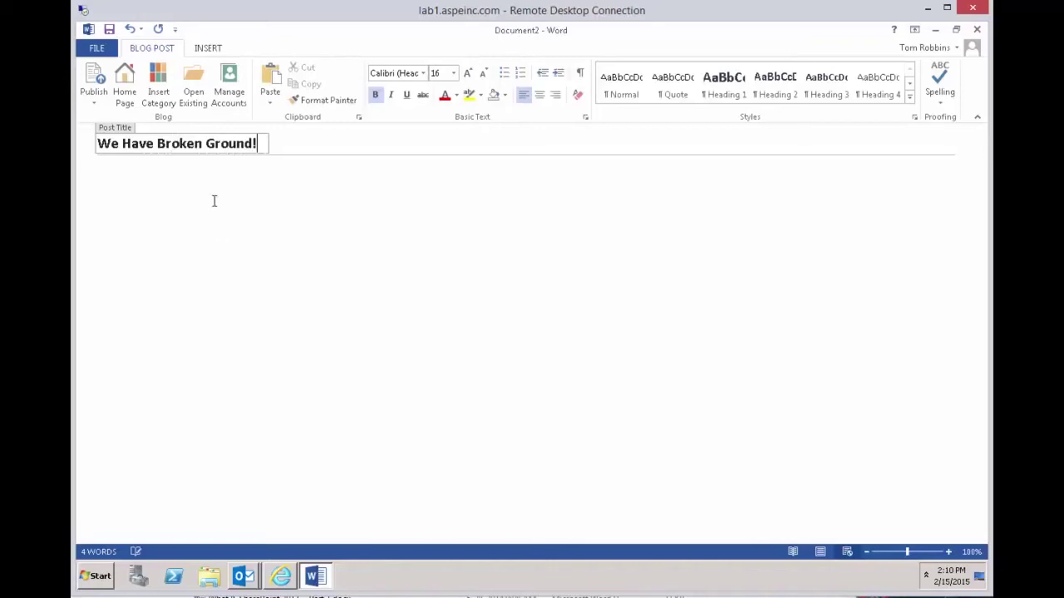
key(Return)
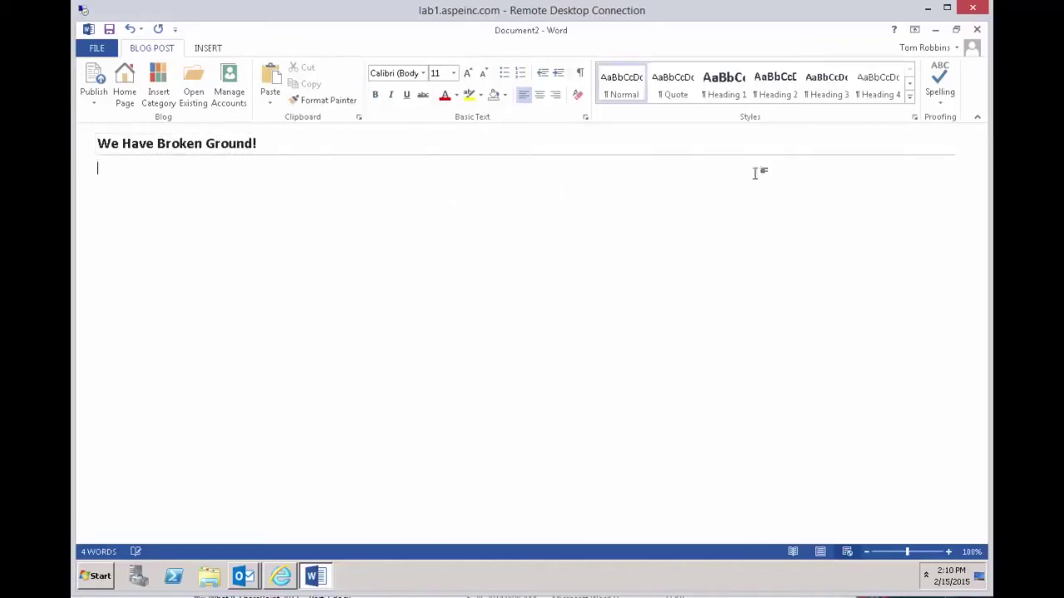
- Add a dark red Heading 1 line 'Finally we have broken Ground!' with a plain paragraph below
click(724, 93)
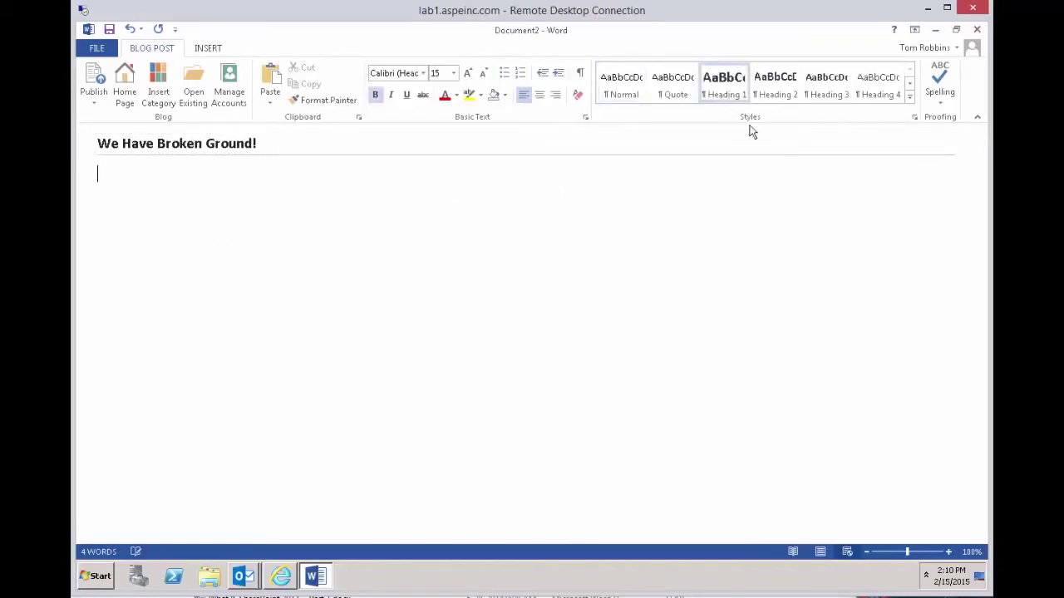
text(Fin)
text(ally we have brok)
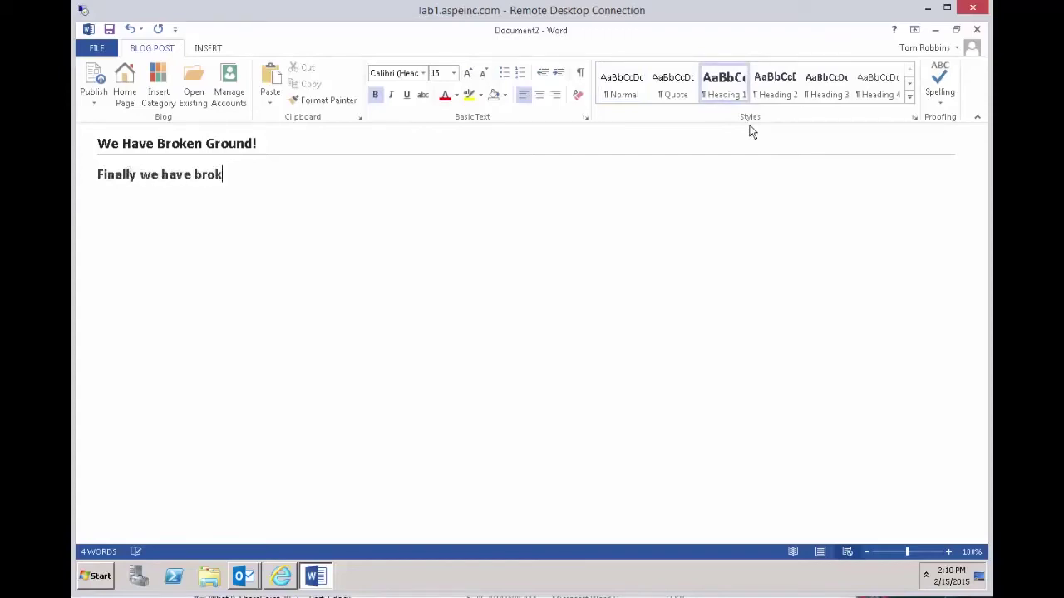
text(en Ground!)
key(shift+Home)
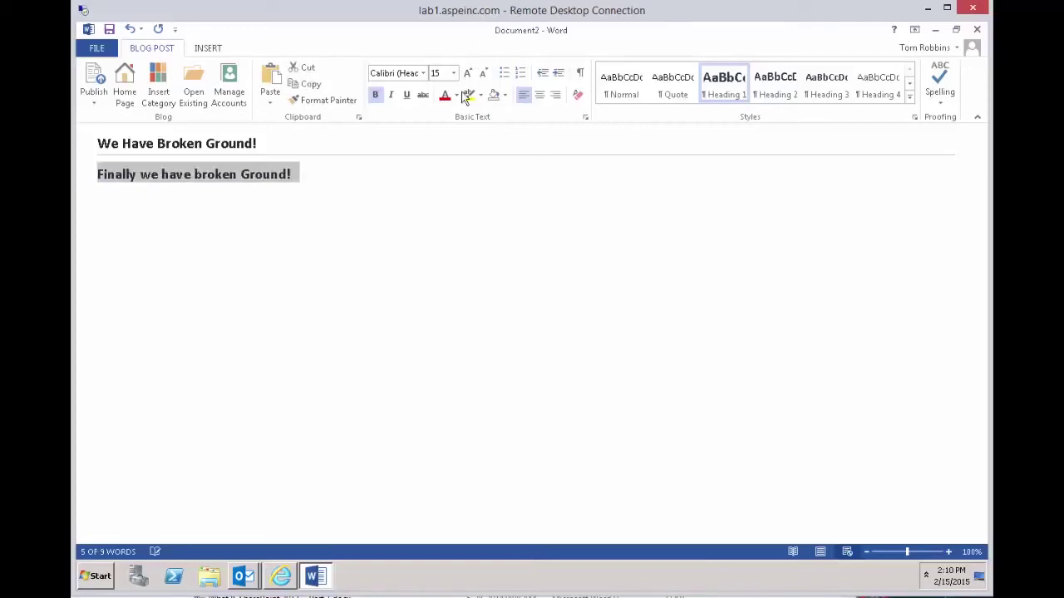
click(446, 96)
click(423, 73)
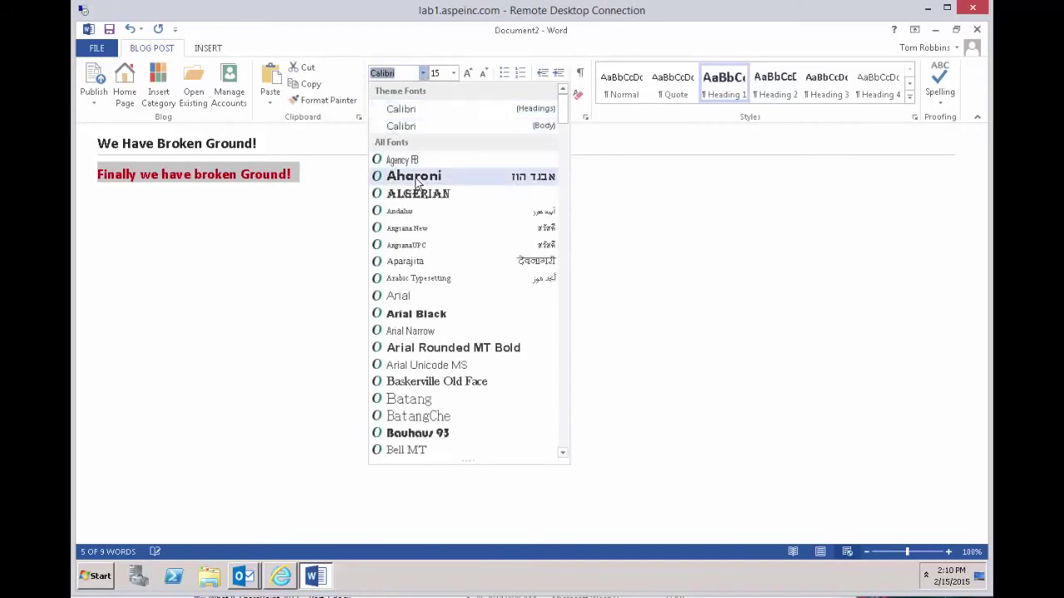
key(Escape)
click(364, 184)
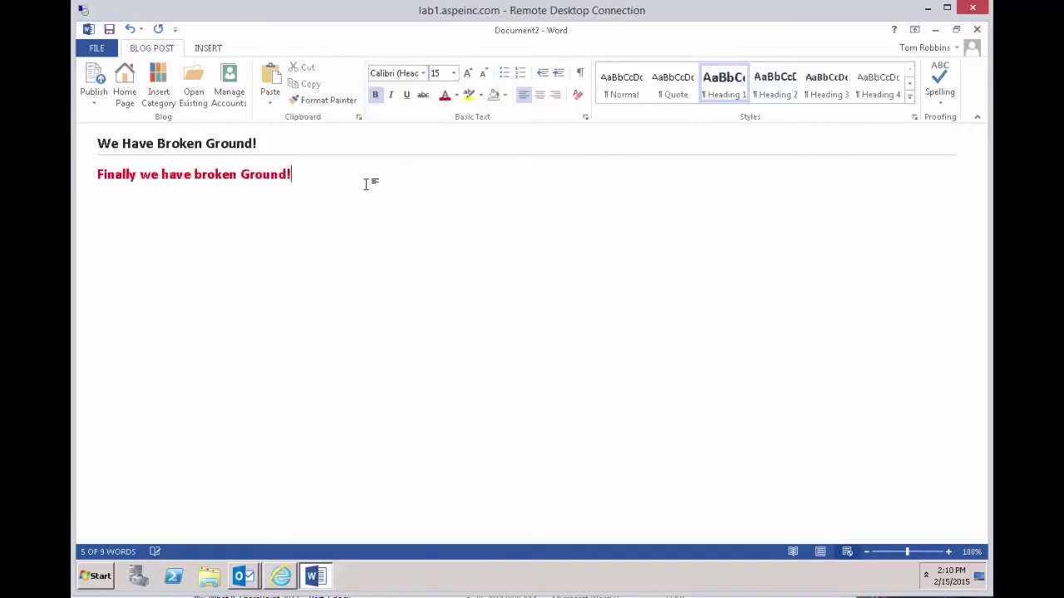
key(Return)
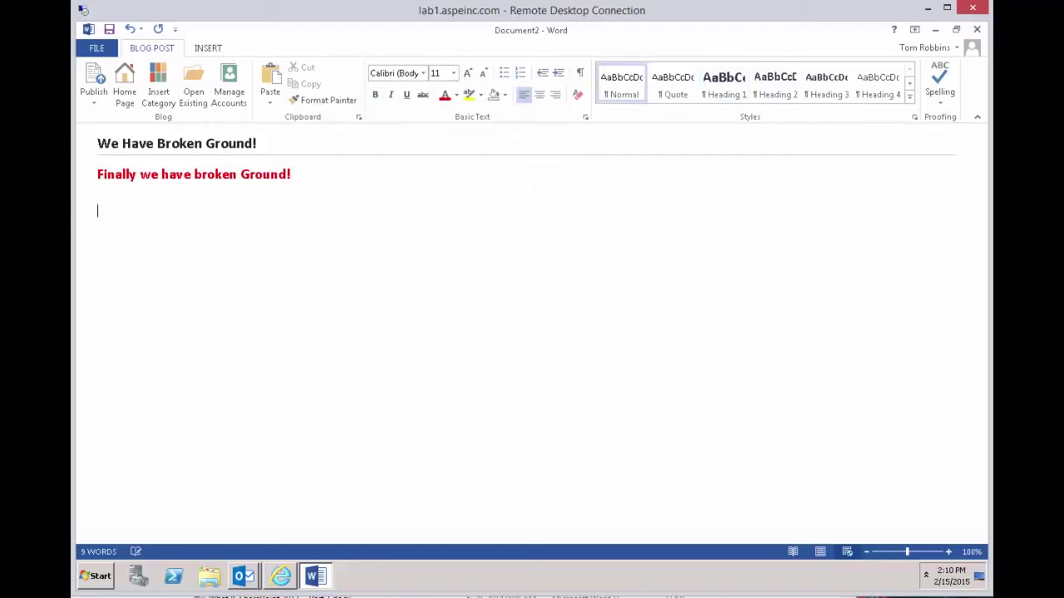
- Insert the Construction photo below the red line and resize it to a smaller width
click(209, 48)
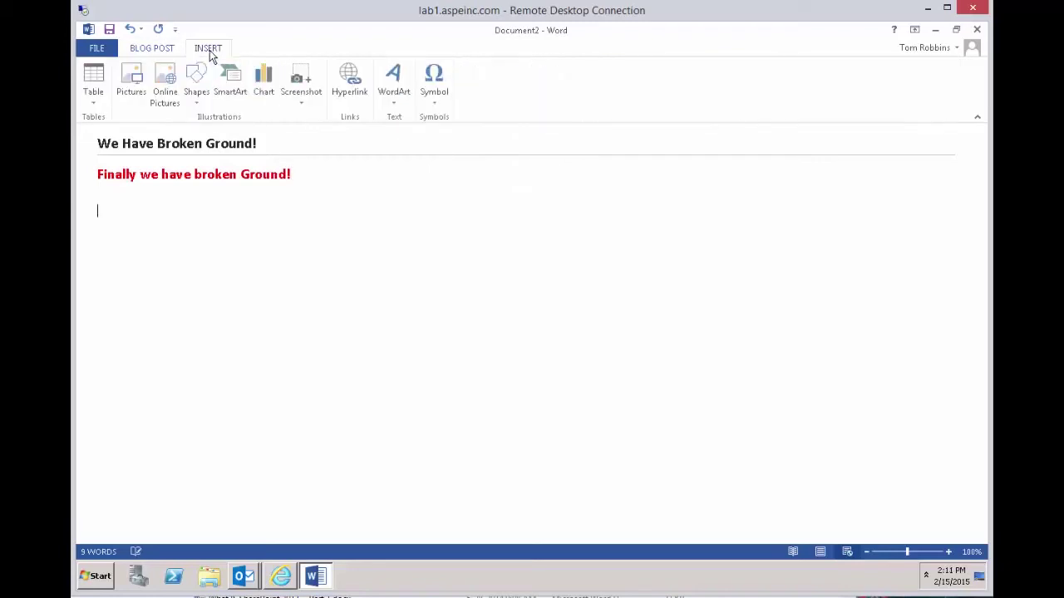
click(133, 81)
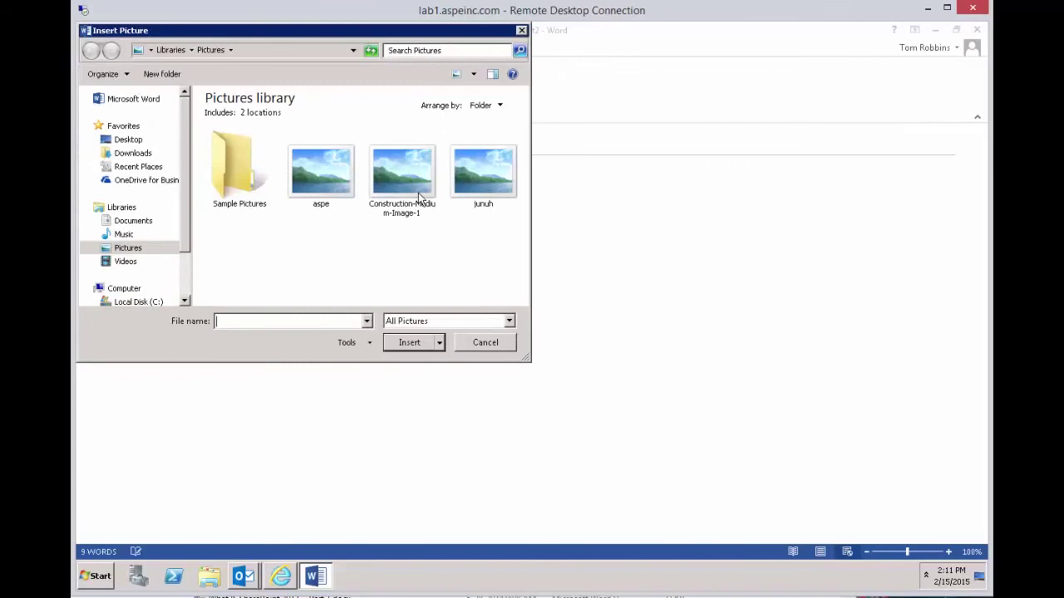
double_click(418, 193)
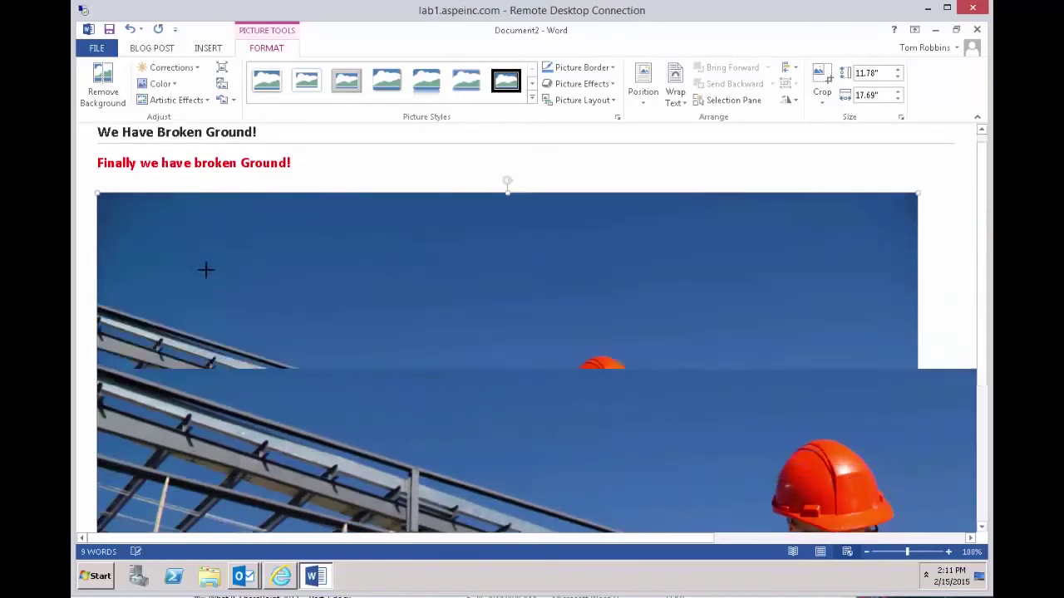
drag(102, 195, 97, 193)
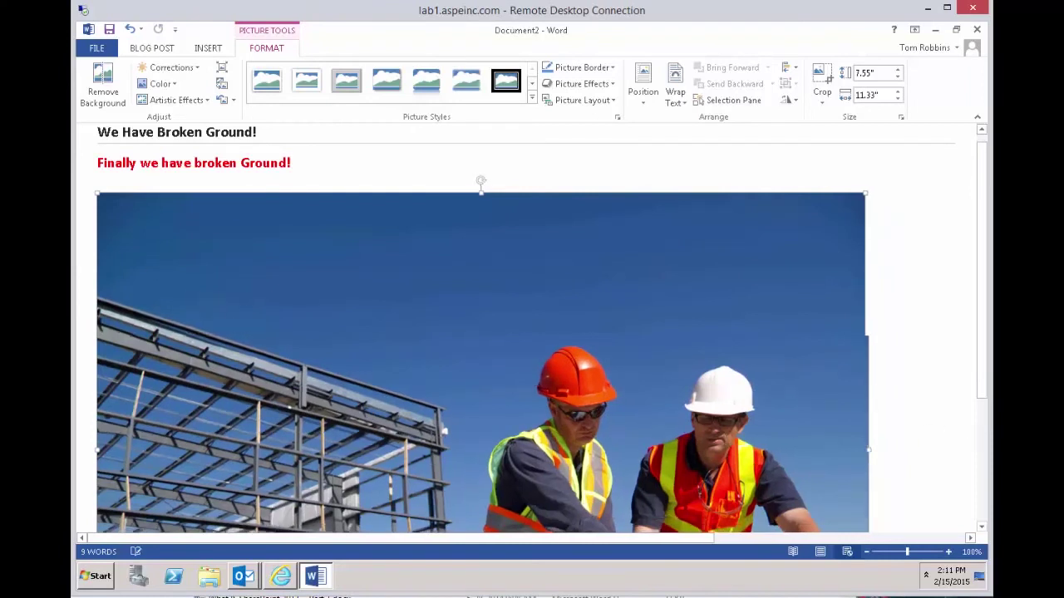
key(ctrl+z)
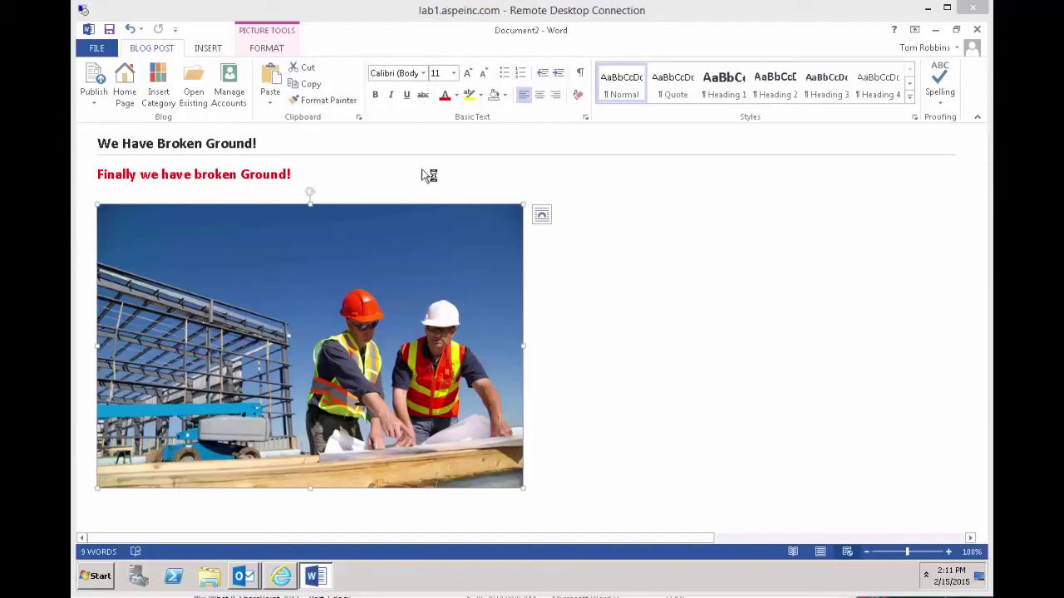
- Publish the post to the blog, suppressing the privacy warning, and return to Internet Explorer
click(98, 78)
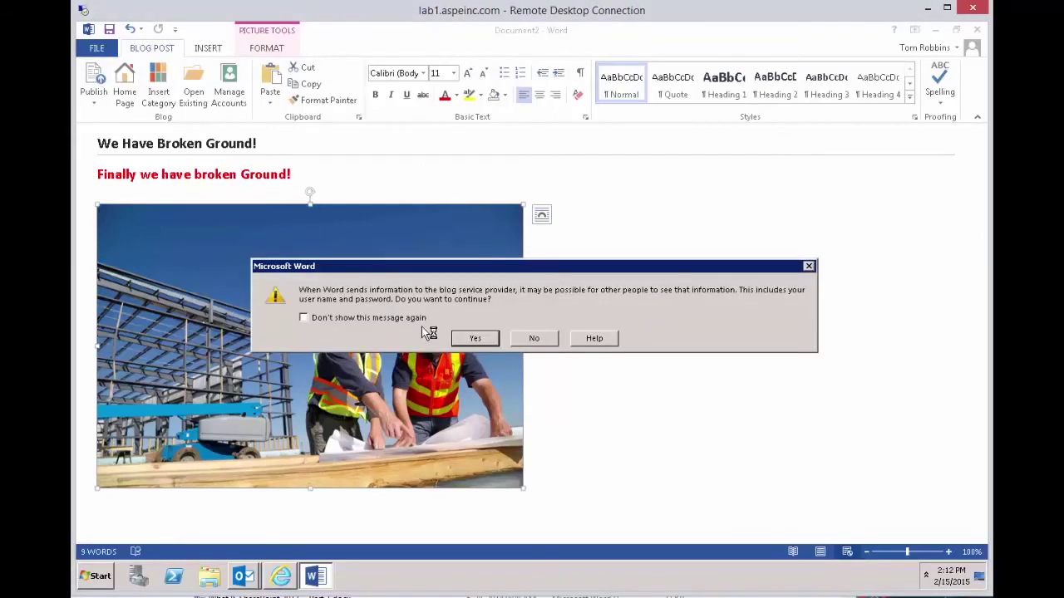
click(411, 319)
click(476, 339)
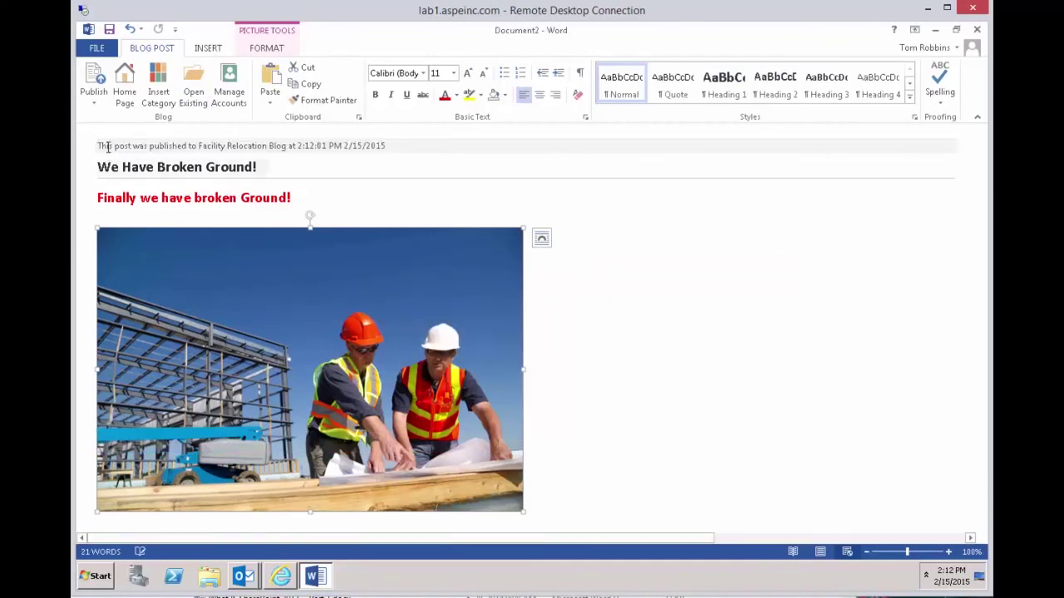
click(283, 576)
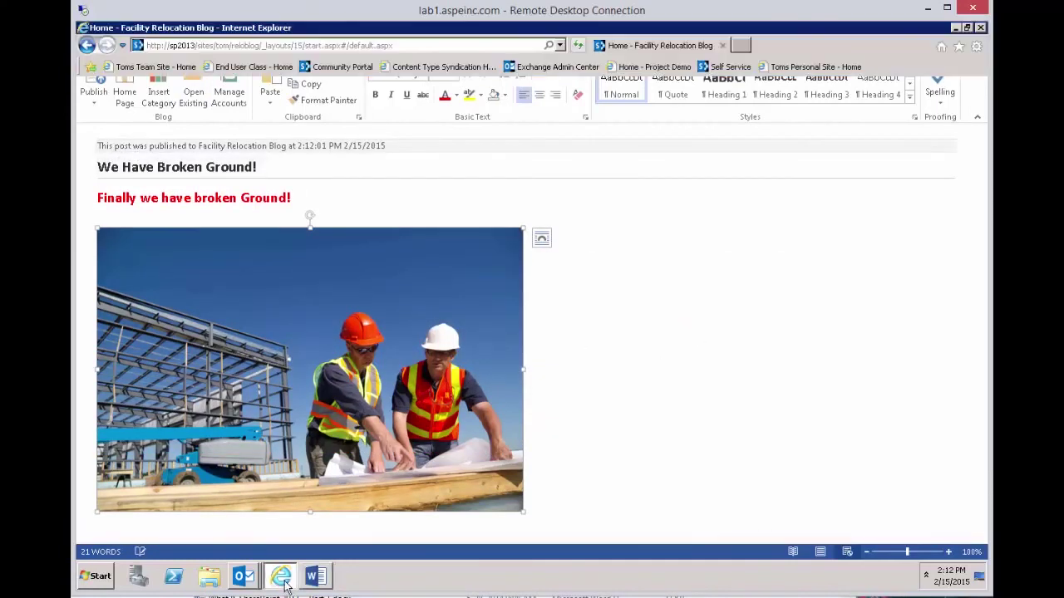
- Refresh the Facility Relocation Blog and scroll to review the new photo post
click(579, 49)
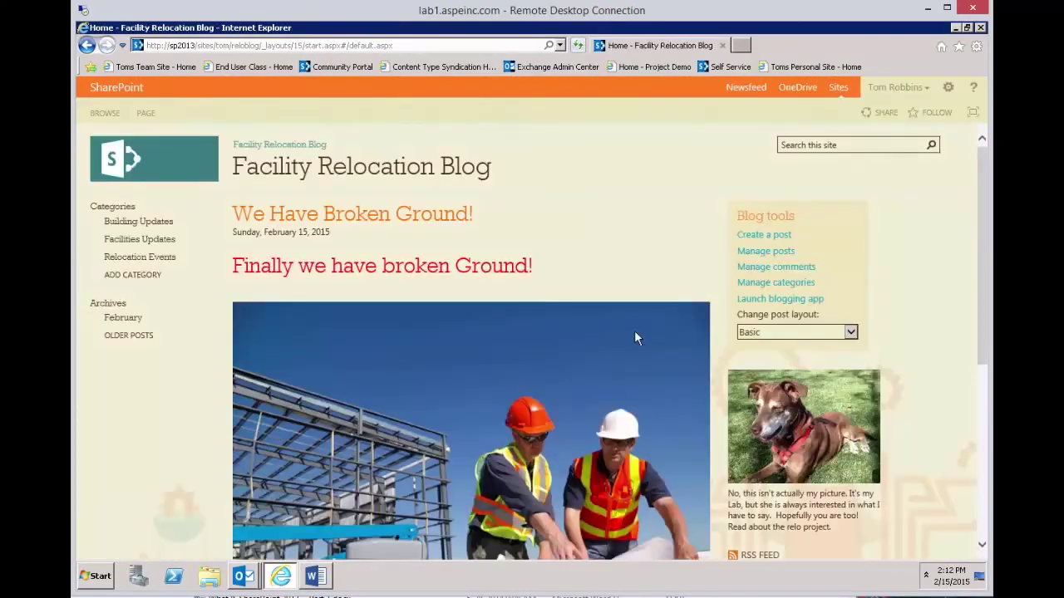
mouse_move(984, 218)
mouse_down()
mouse_move(984, 399)
mouse_move(980, 231)
mouse_up()
- Write post 'THis is another post' with a body hoping readers enjoy the blog, category Facilities Updates
click(764, 236)
text(THis is another)
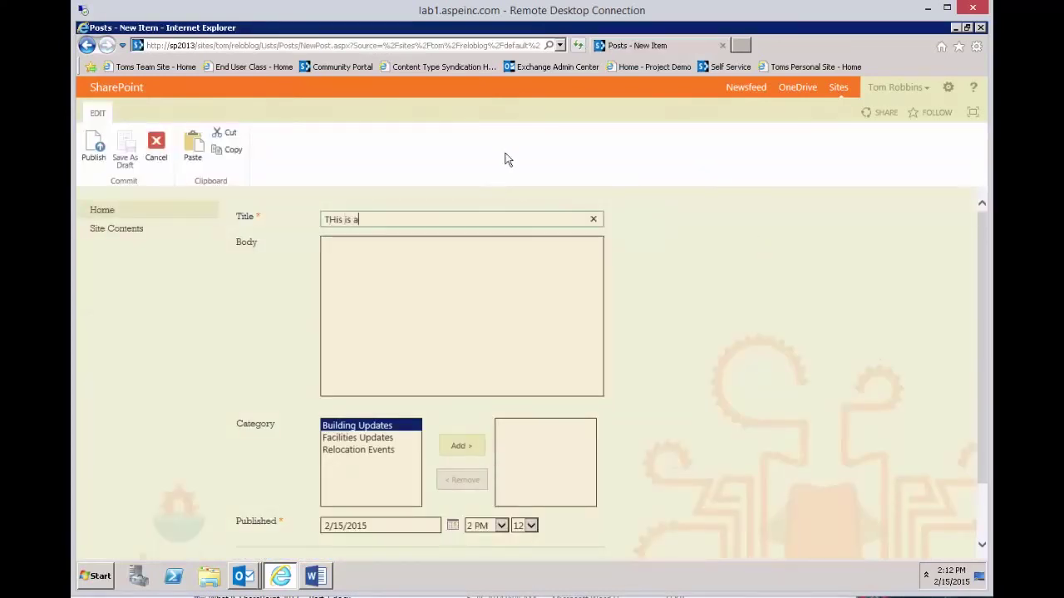
text(post)
key(Tab)
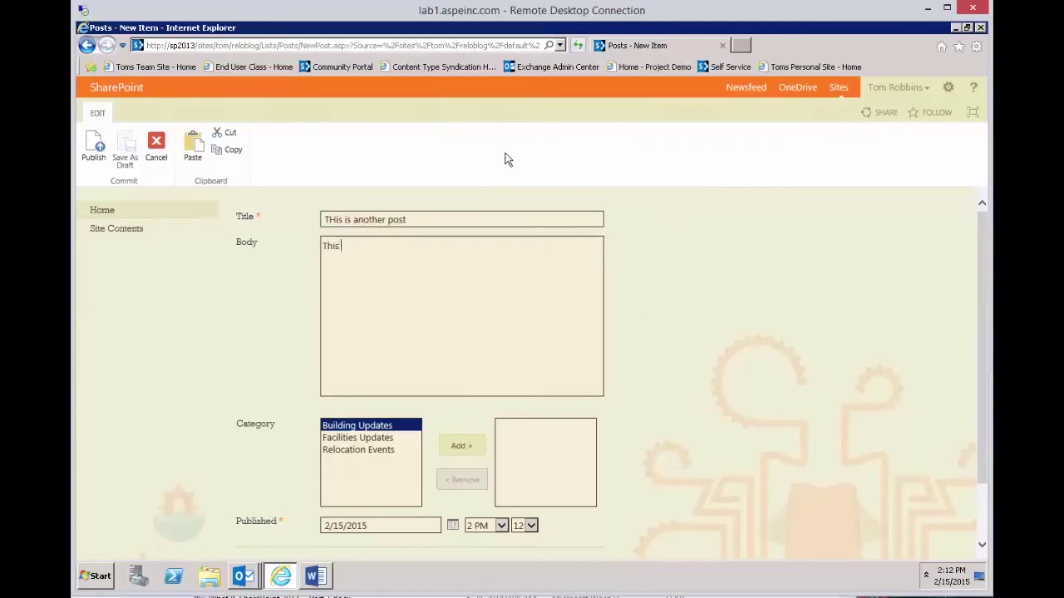
text(is the body of the post!  )
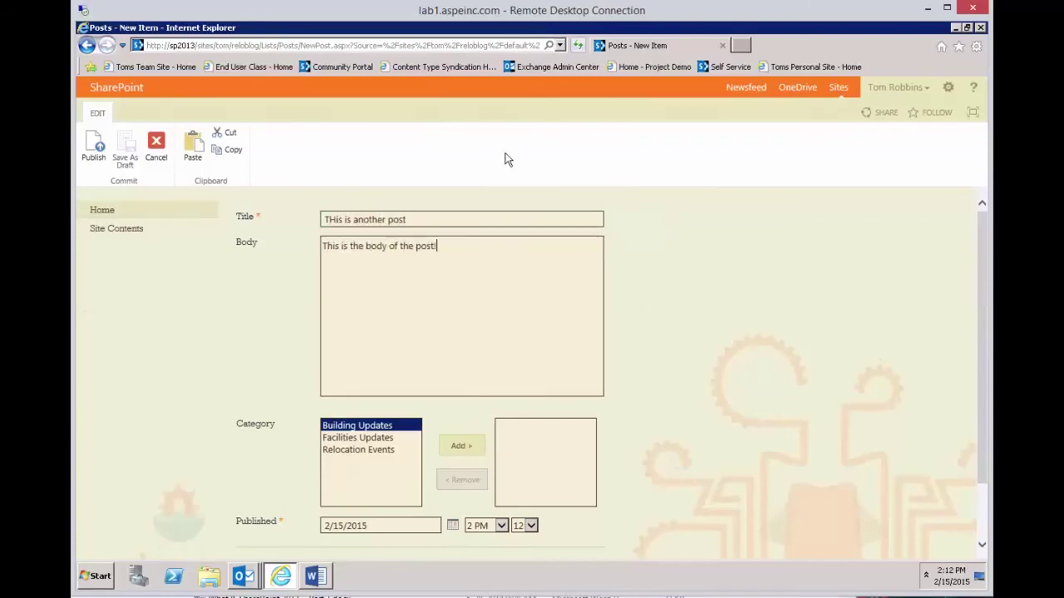
text(Hope you are rea)
text(ding my lbog)
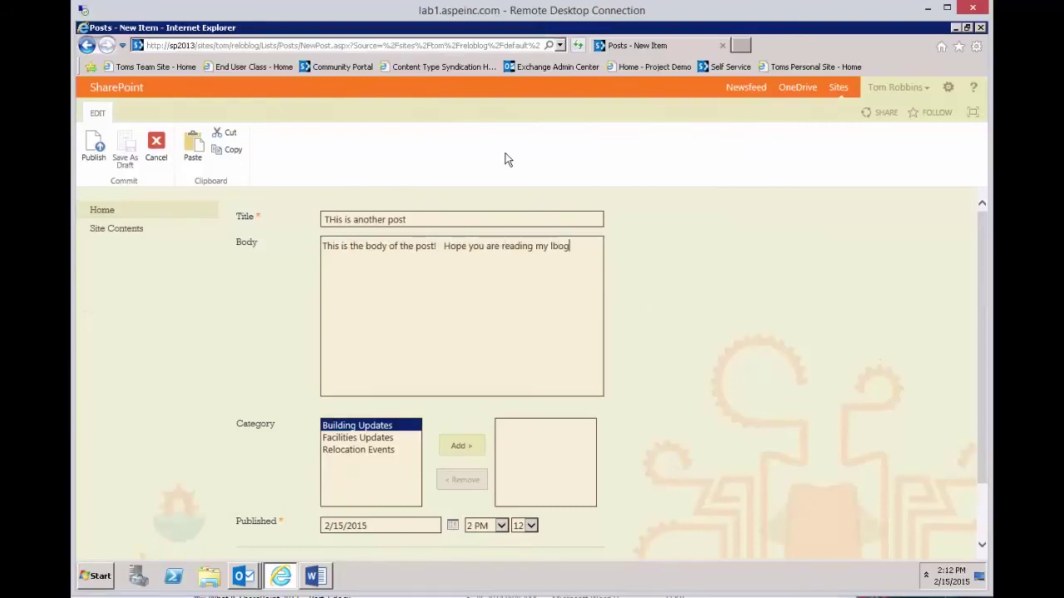
key(BackSpace)
key(BackSpace)
key(BackSpace)
key(BackSpace)
text(blog.)
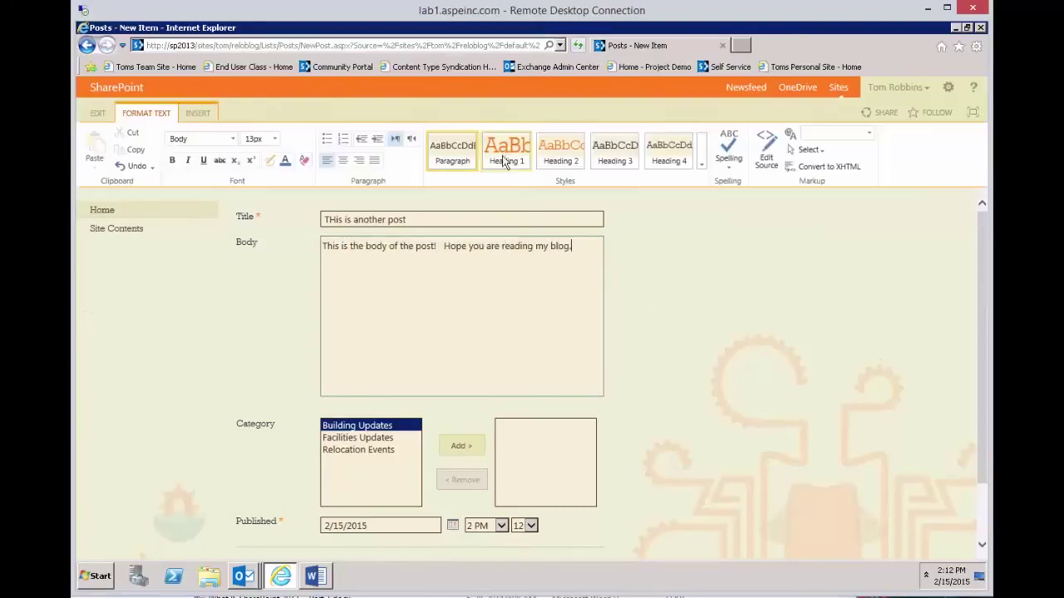
double_click(353, 439)
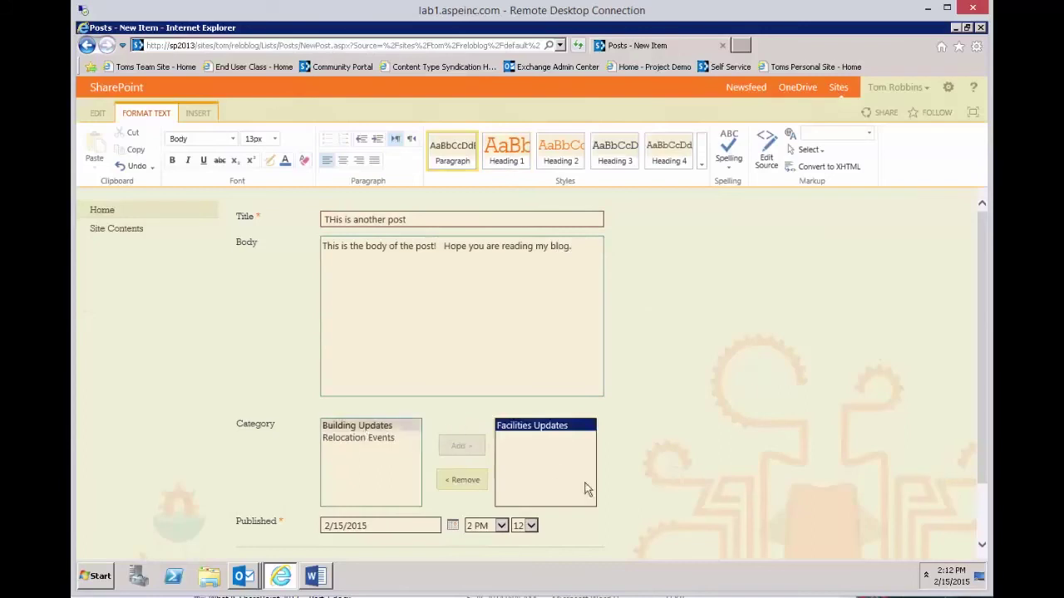
scroll(983, 509, down, 2)
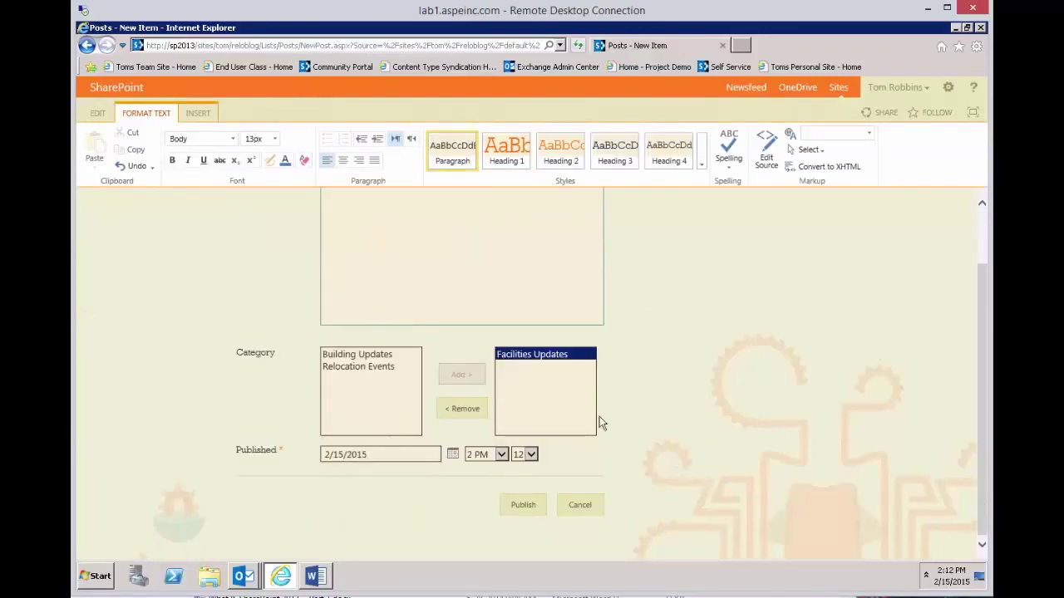
click(515, 505)
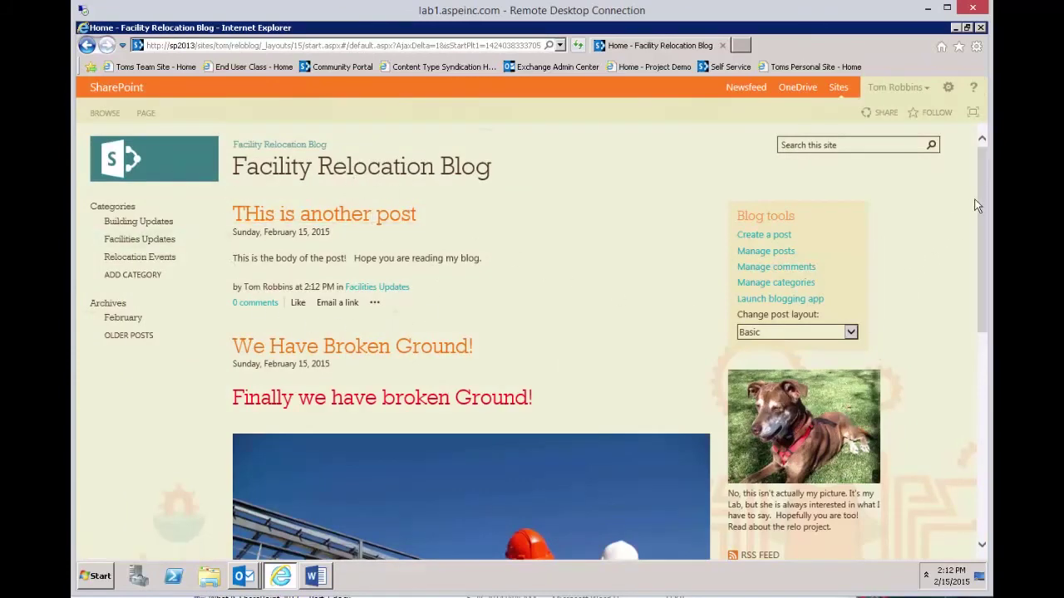
scroll(978, 283, down, 3)
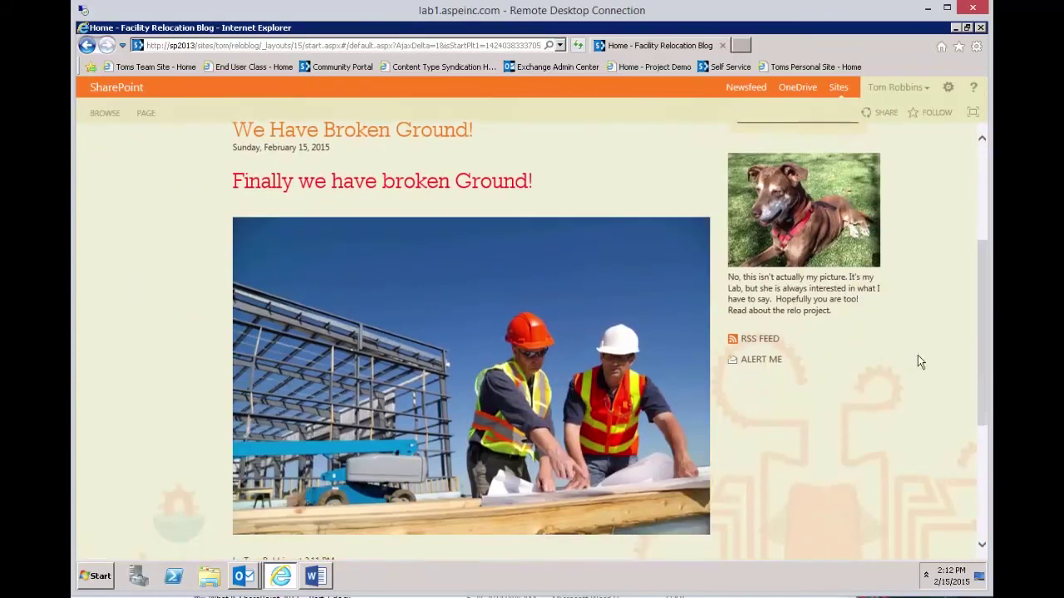
drag(987, 312, 982, 438)
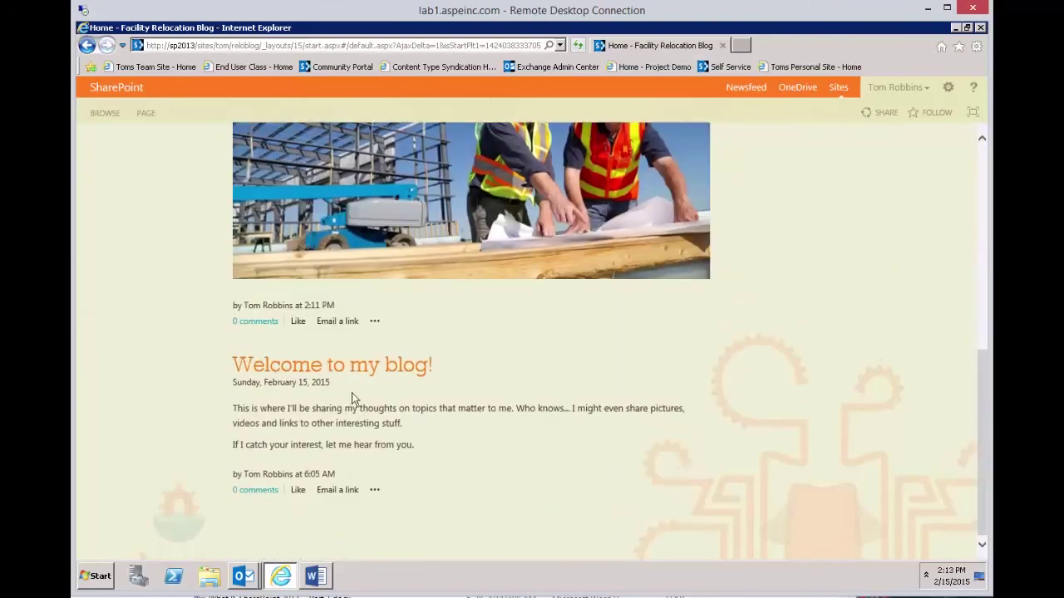
drag(985, 372, 985, 143)
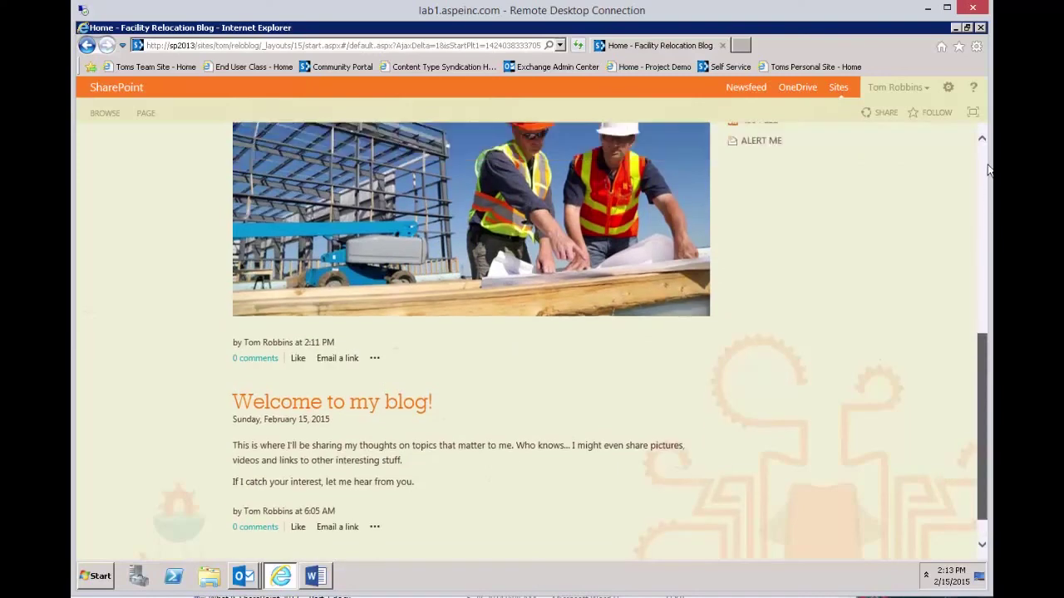